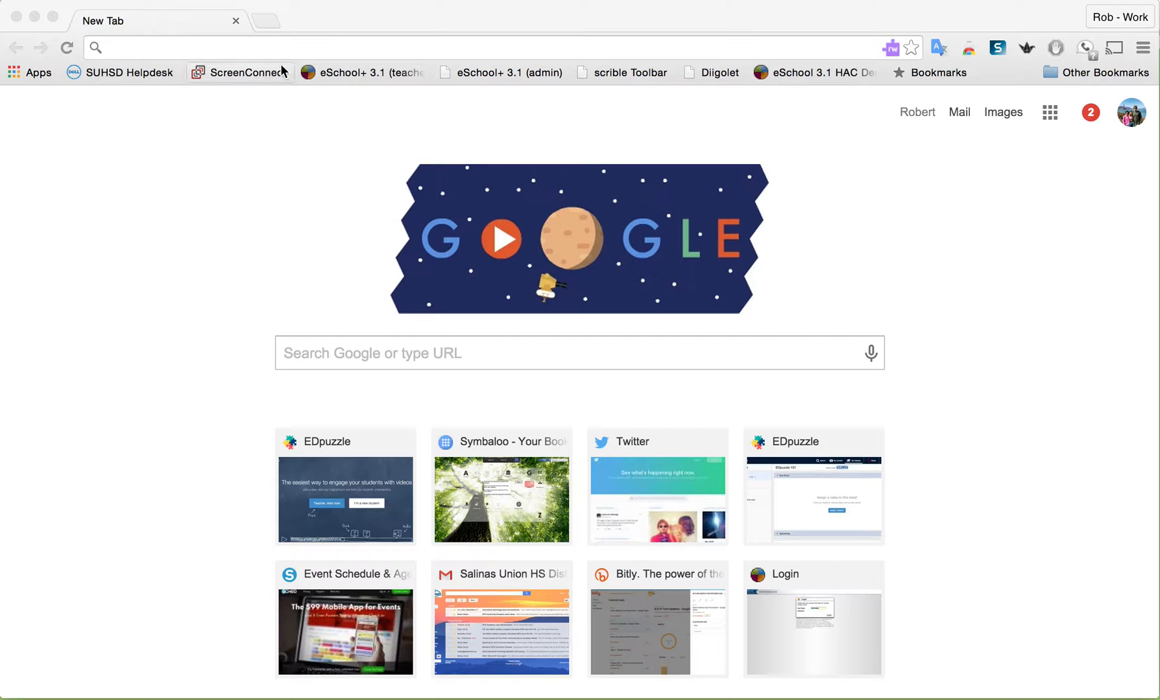
Open edpuzzle.com and log in as a teacher with the school Google account
{"action": "left_click", "coordinate": [273, 45]}
{"action": "type", "text": "Edpuzzle.com"}
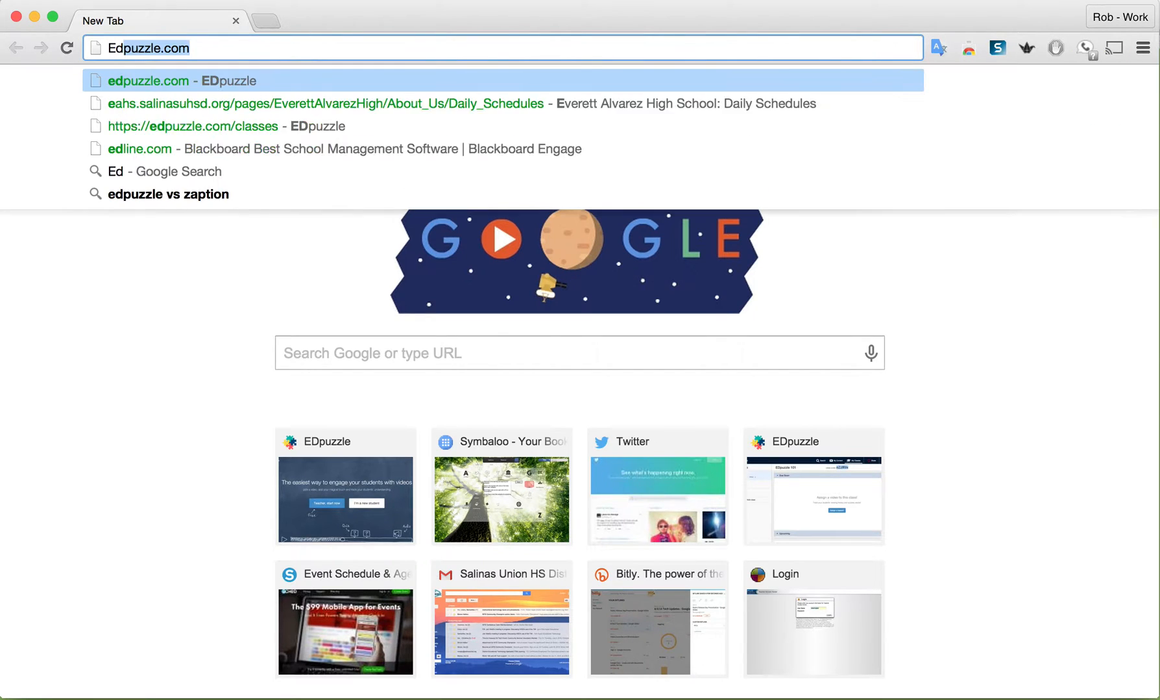
{"action": "key", "text": "Return"}
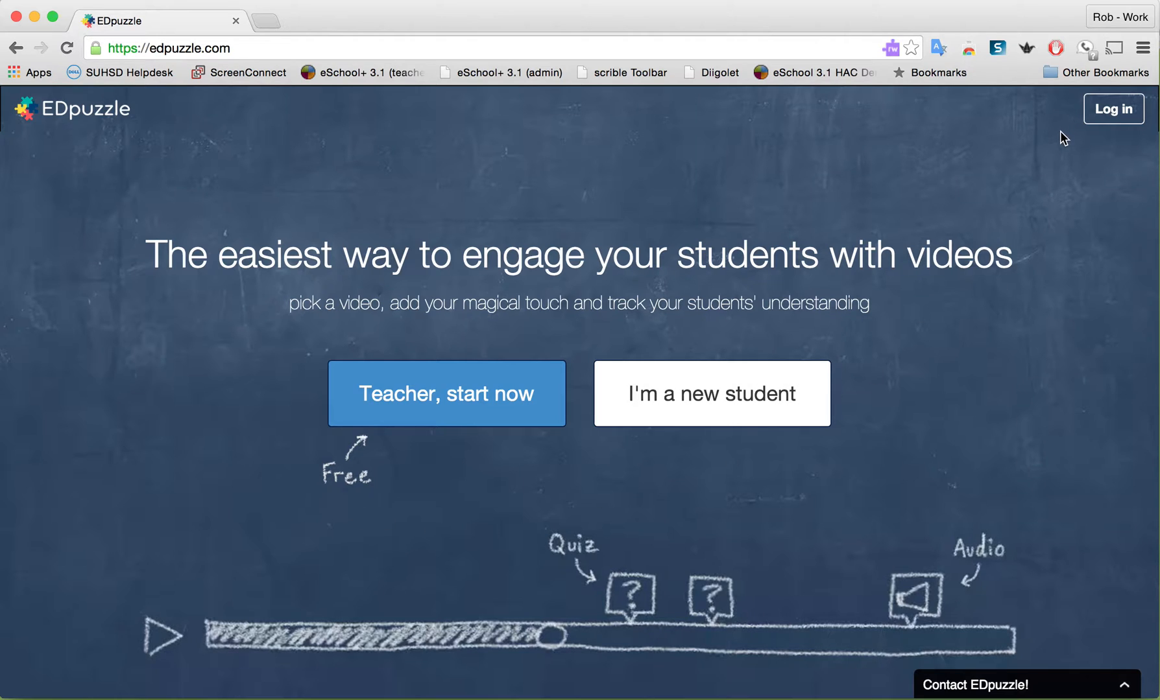
{"action": "left_click", "coordinate": [1106, 114]}
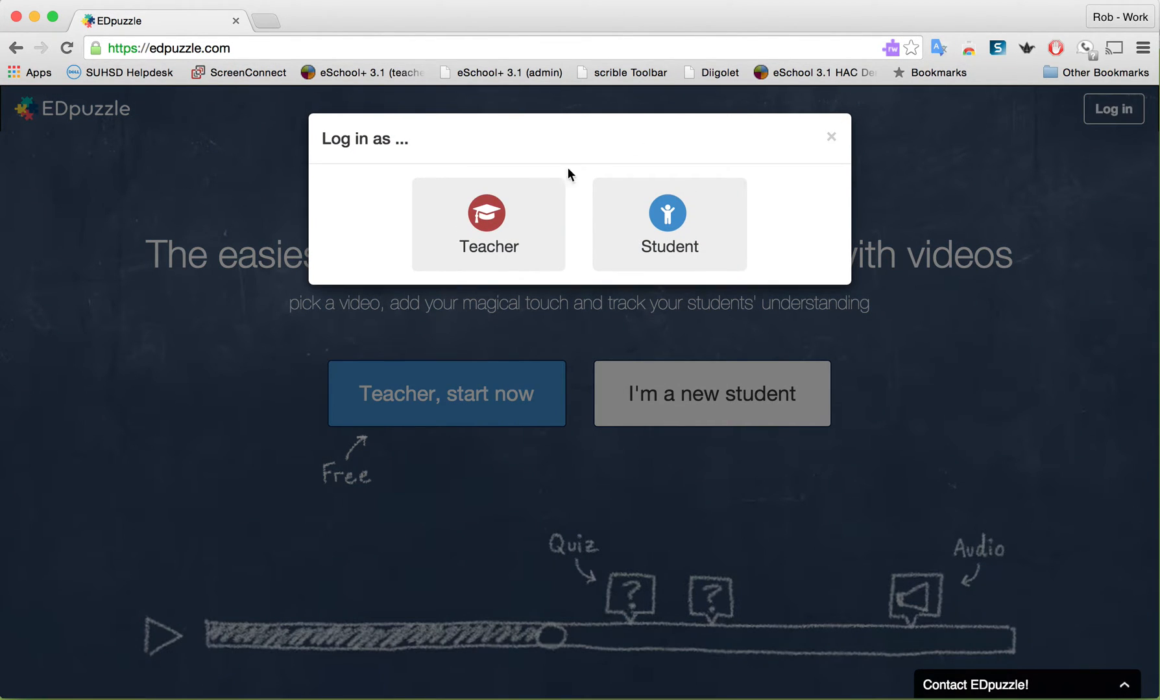
{"action": "left_click", "coordinate": [483, 227]}
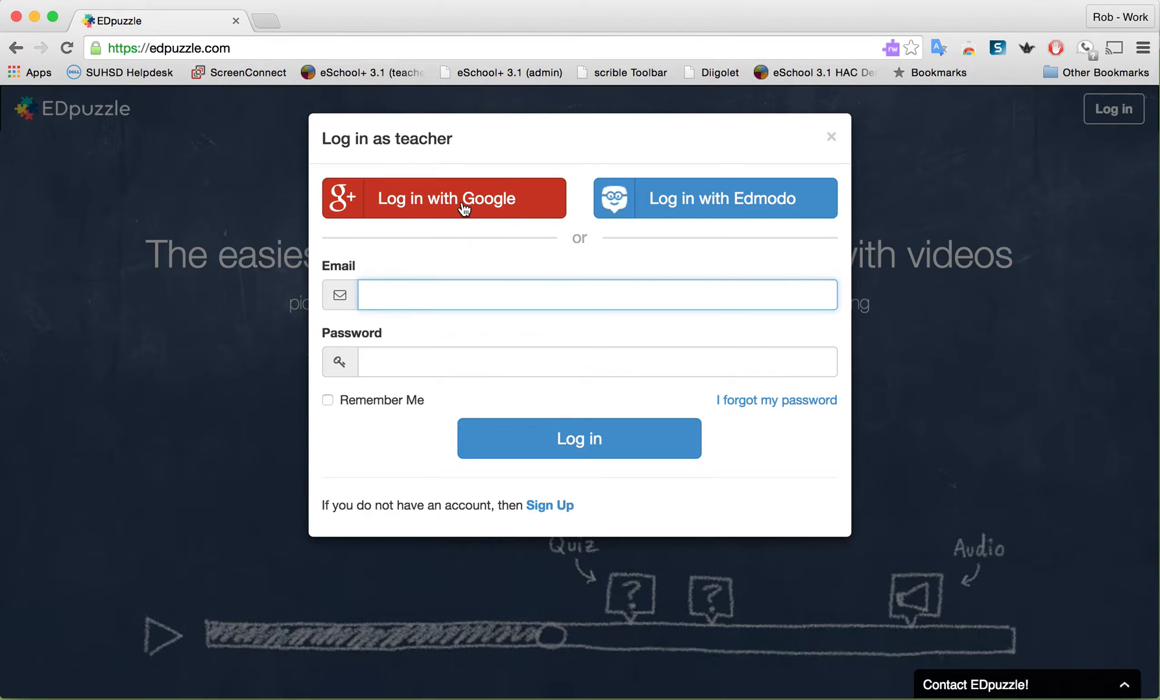
{"action": "left_click", "coordinate": [463, 208]}
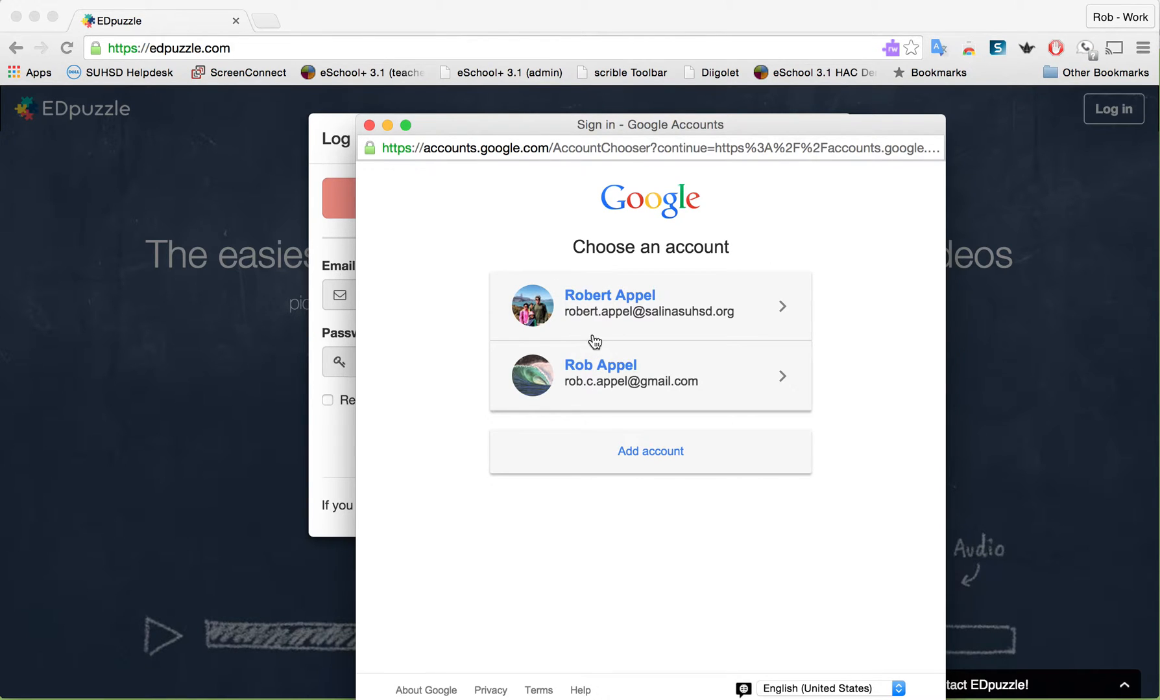
{"action": "left_click", "coordinate": [614, 300]}
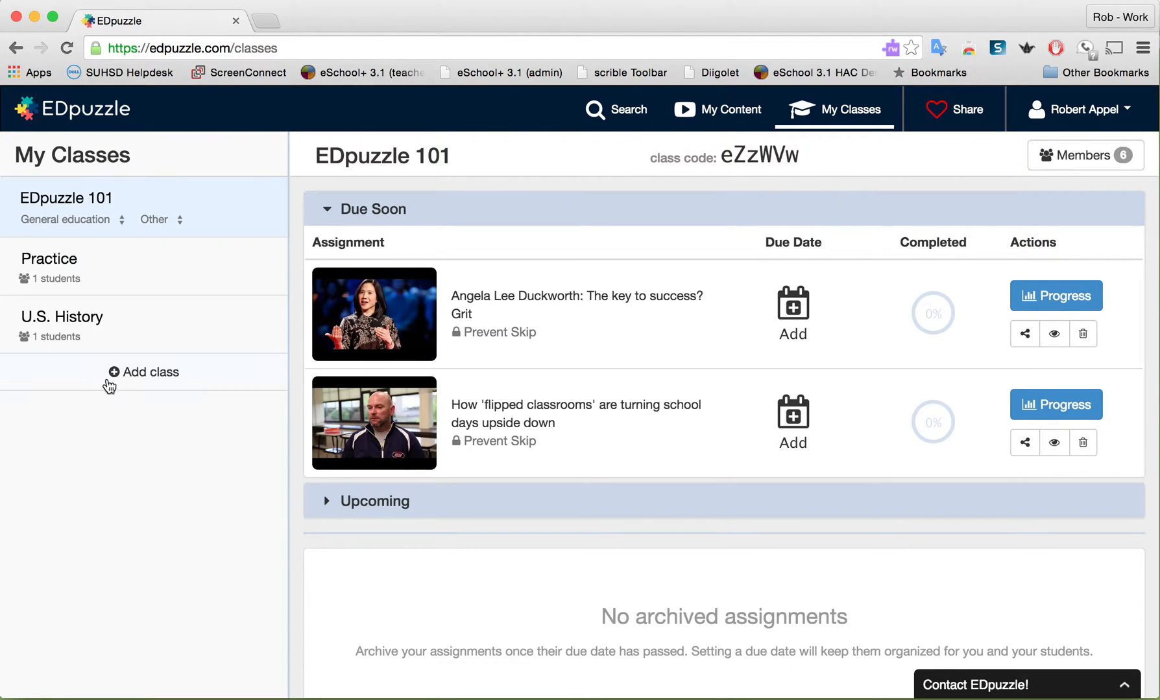
Add a new class named "My Class" and dismiss its class code notice
{"action": "left_click", "coordinate": [140, 379]}
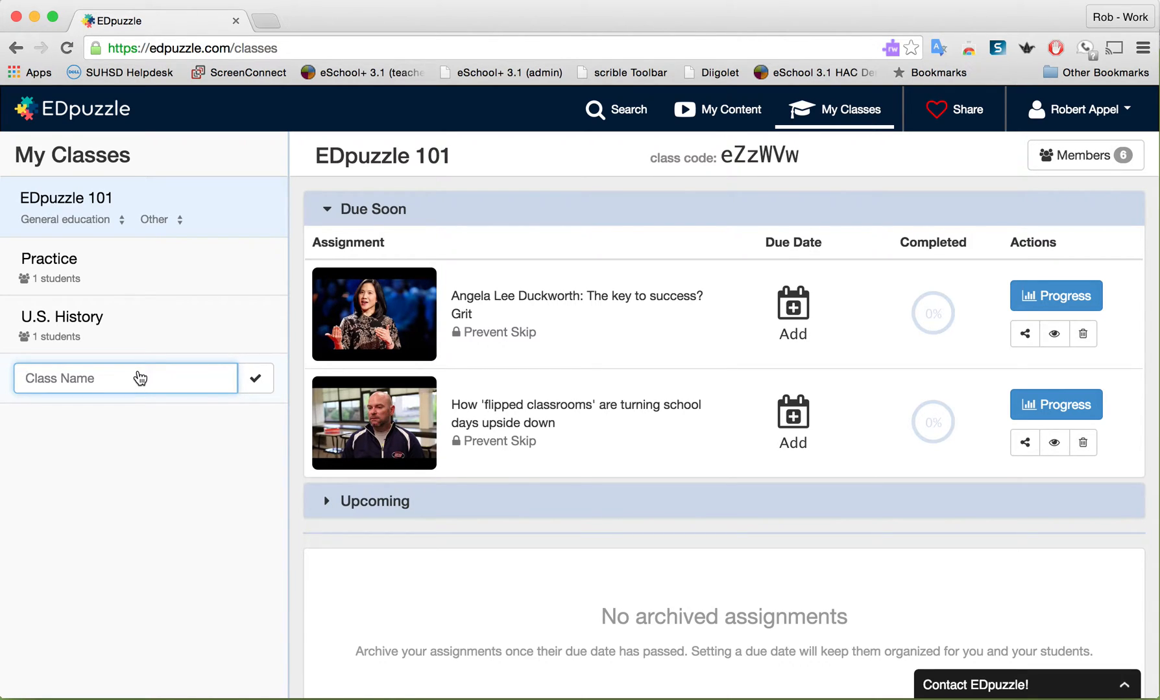
{"action": "type", "text": "My Class"}
{"action": "left_click", "coordinate": [253, 381]}
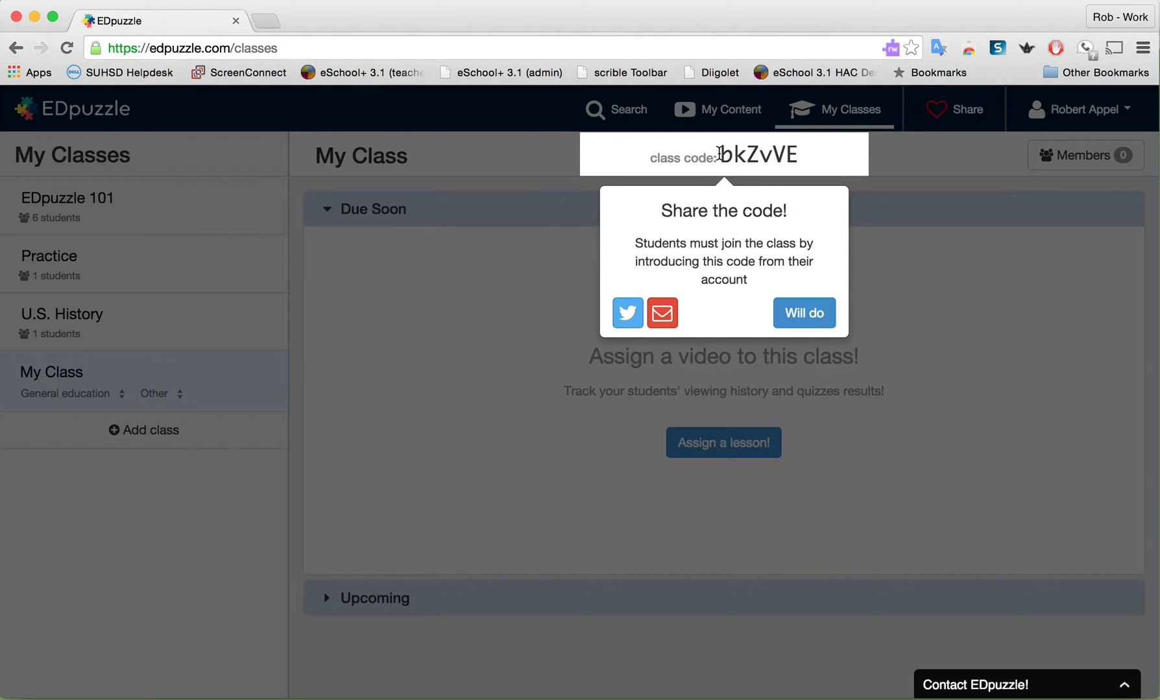
{"action": "left_click", "coordinate": [785, 302]}
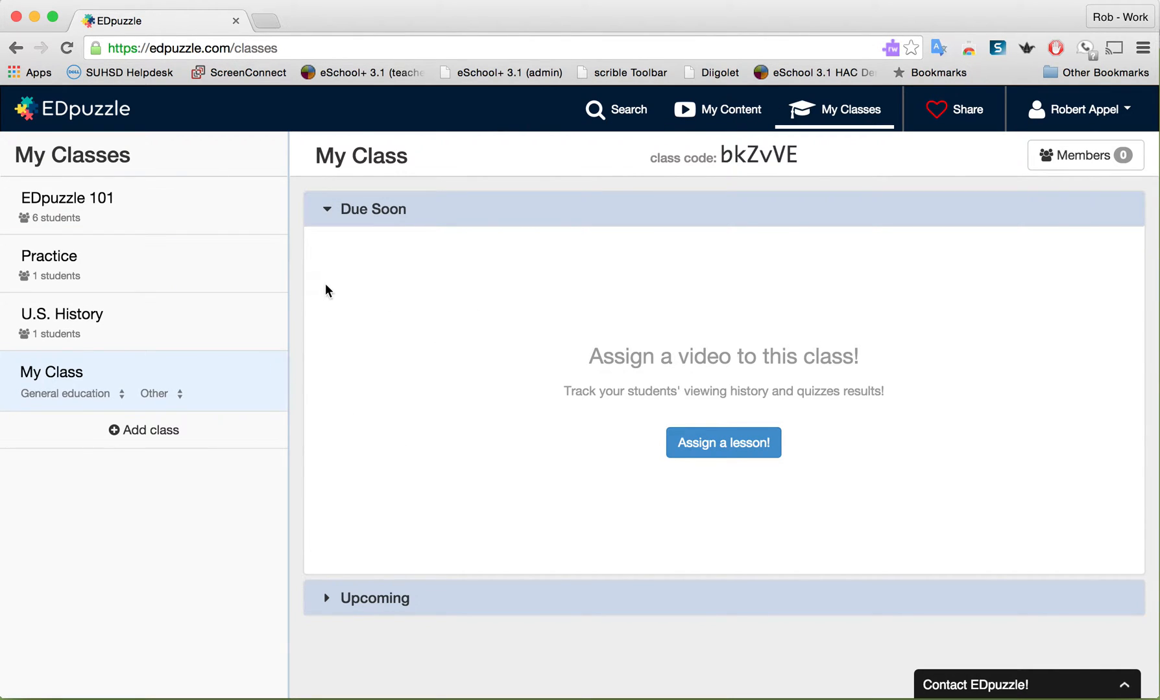
Search the YouTube channel for "grit" and use the 6:13 Angela Lee Duckworth video for a lesson
{"action": "left_click", "coordinate": [605, 111]}
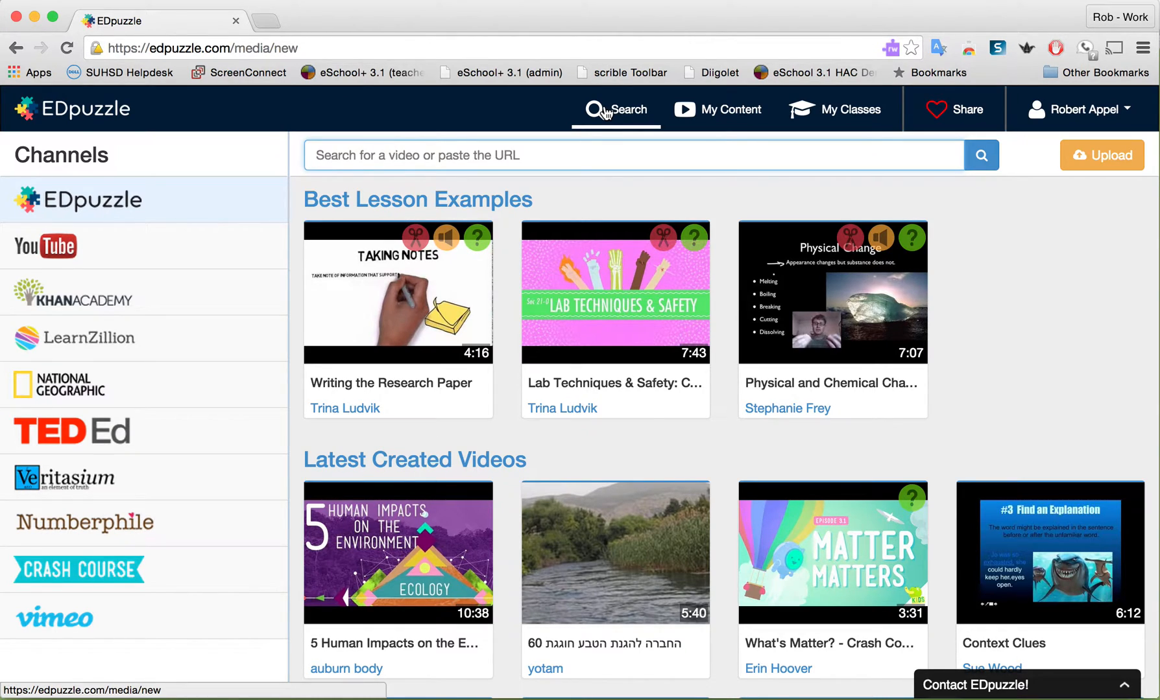
{"action": "left_click", "coordinate": [129, 244]}
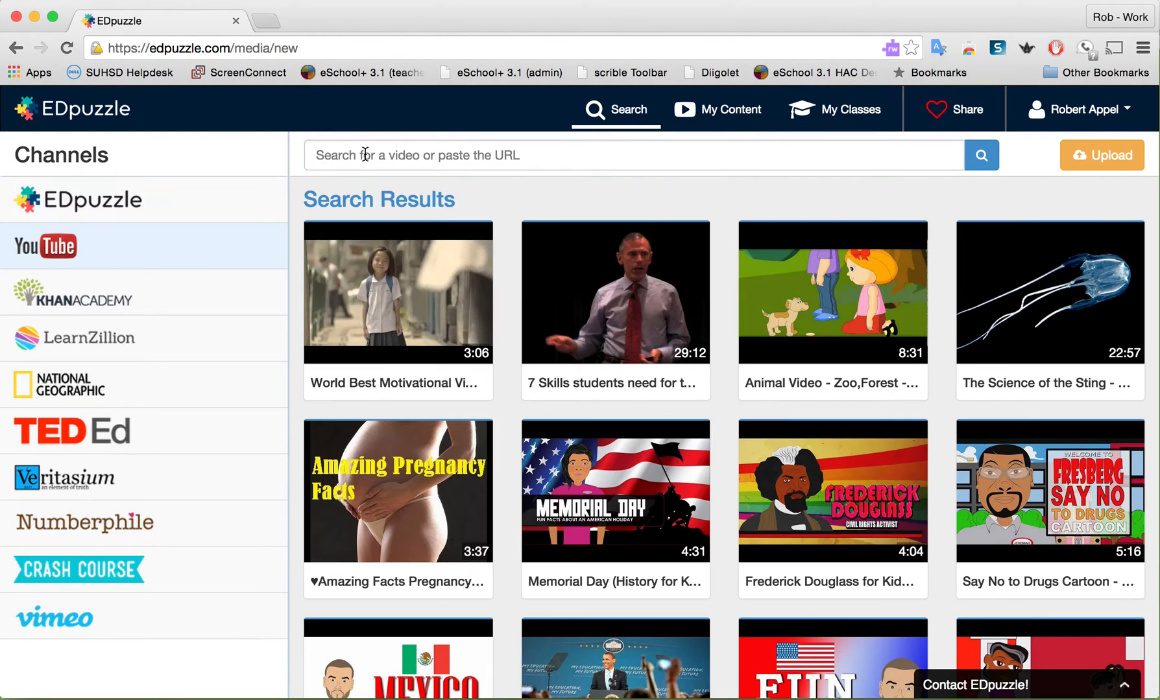
{"action": "left_click", "coordinate": [366, 152]}
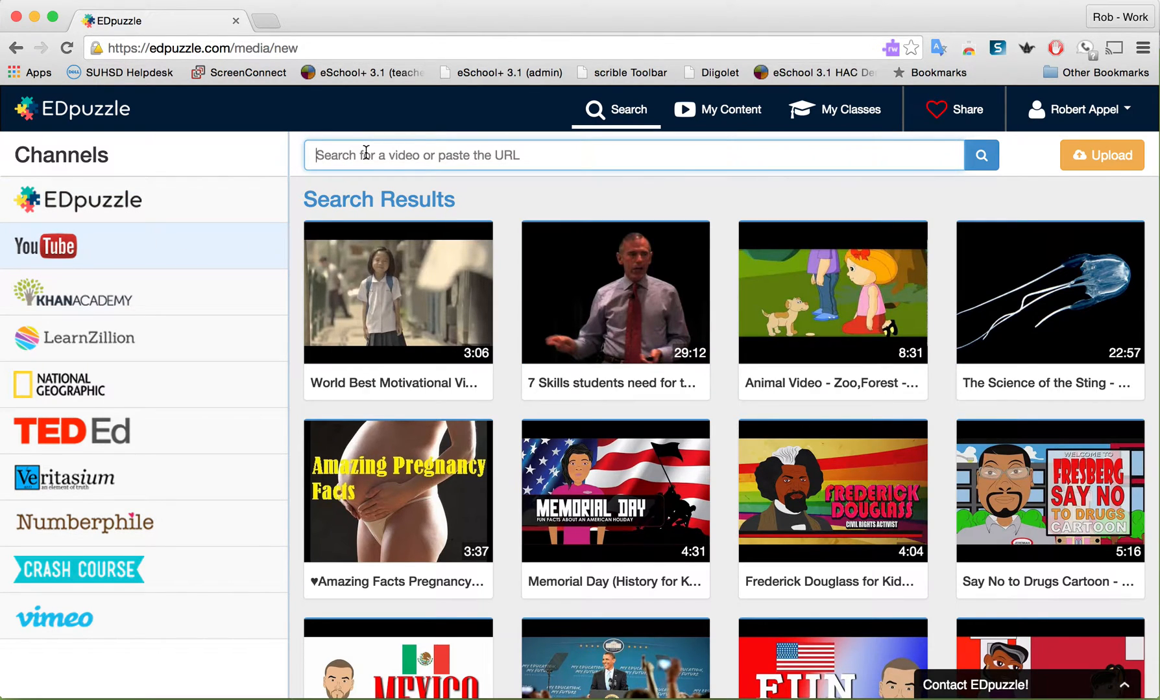
{"action": "type", "text": "grit"}
{"action": "key", "text": "Return"}
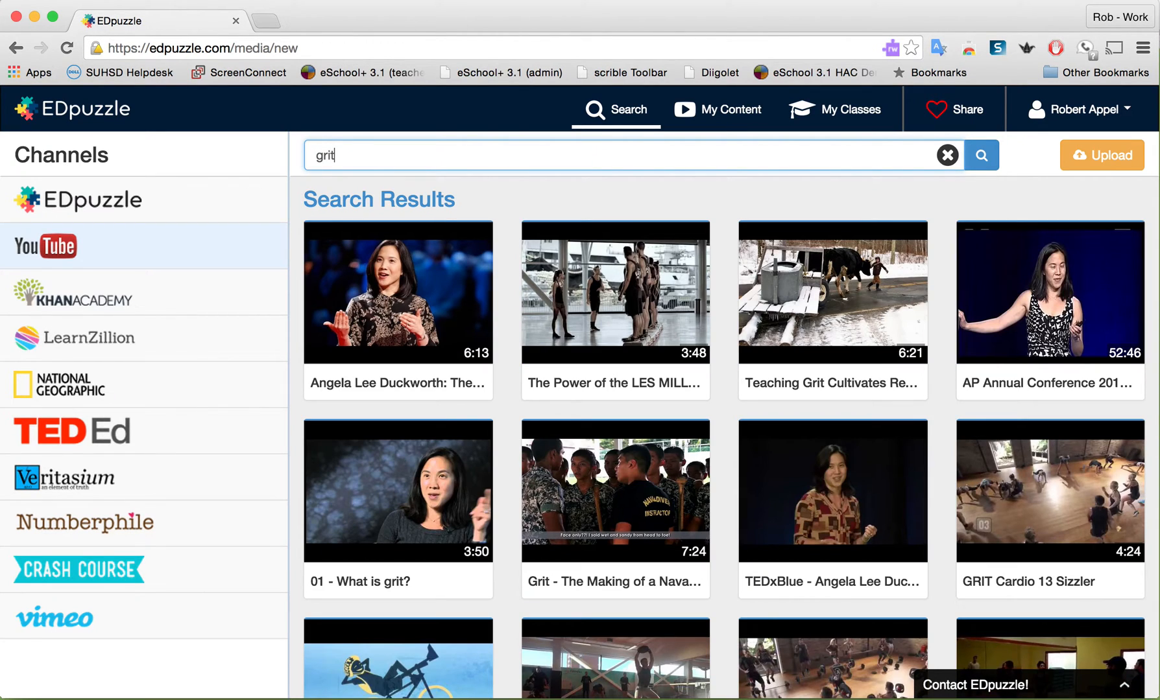
{"action": "mouse_move", "coordinate": [363, 286]}
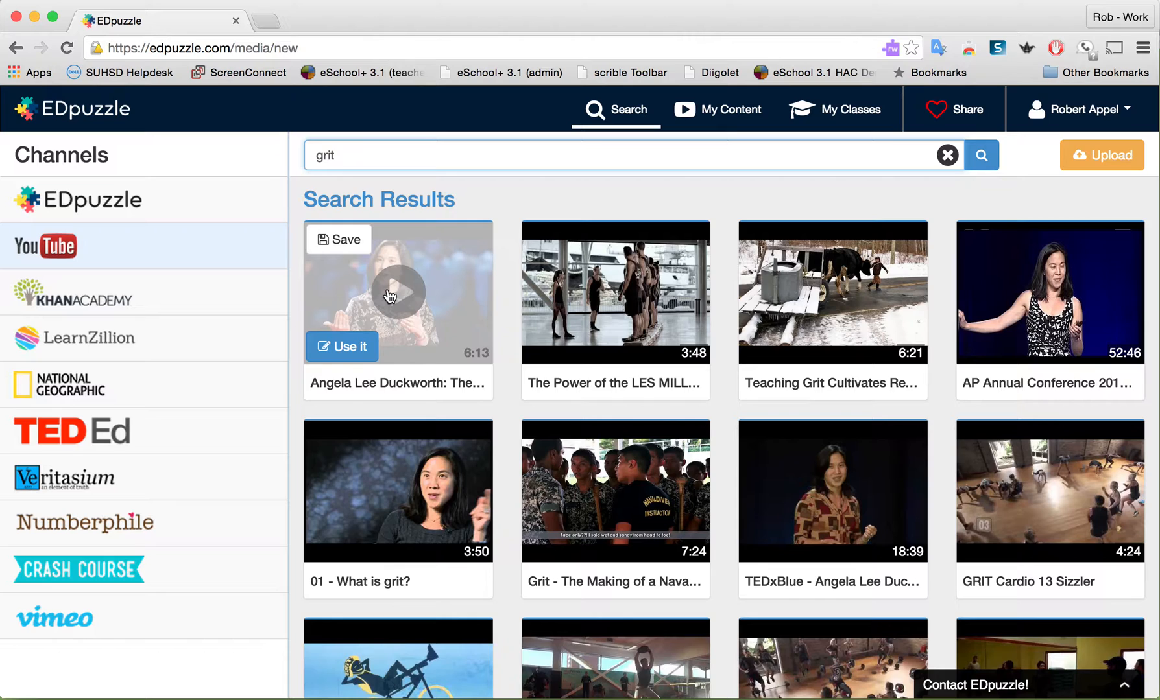
{"action": "left_click", "coordinate": [342, 348]}
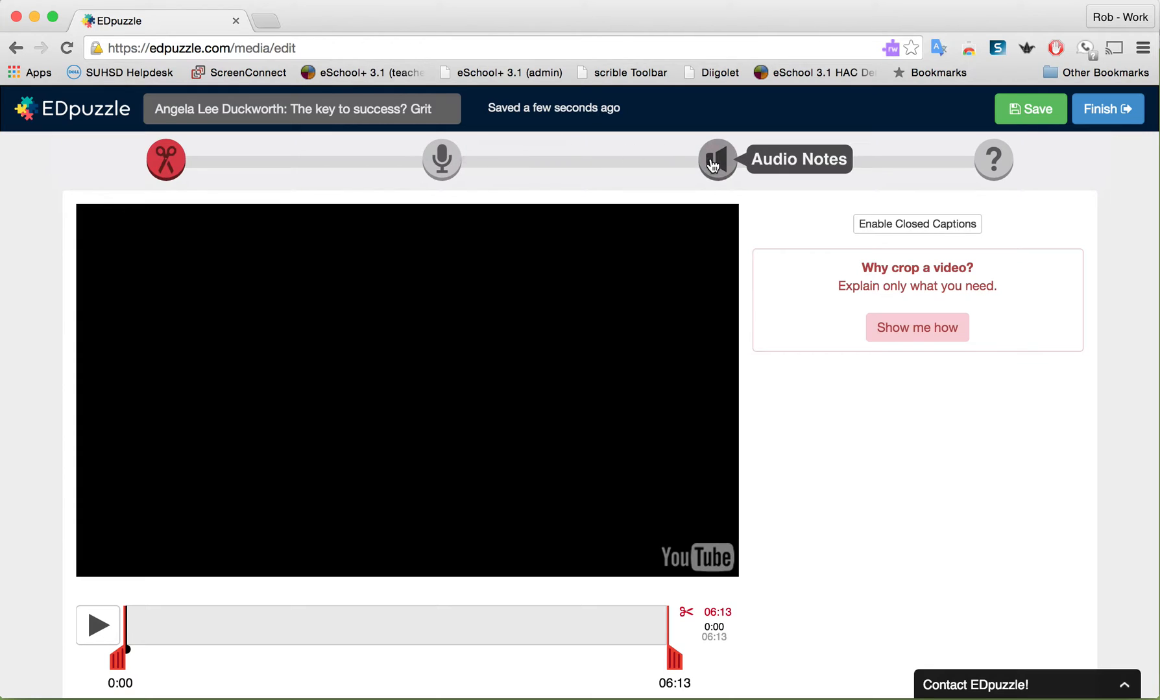
Play the opening of the video to find where the talk begins, and crop its start to 0:12
{"action": "left_click", "coordinate": [96, 627]}
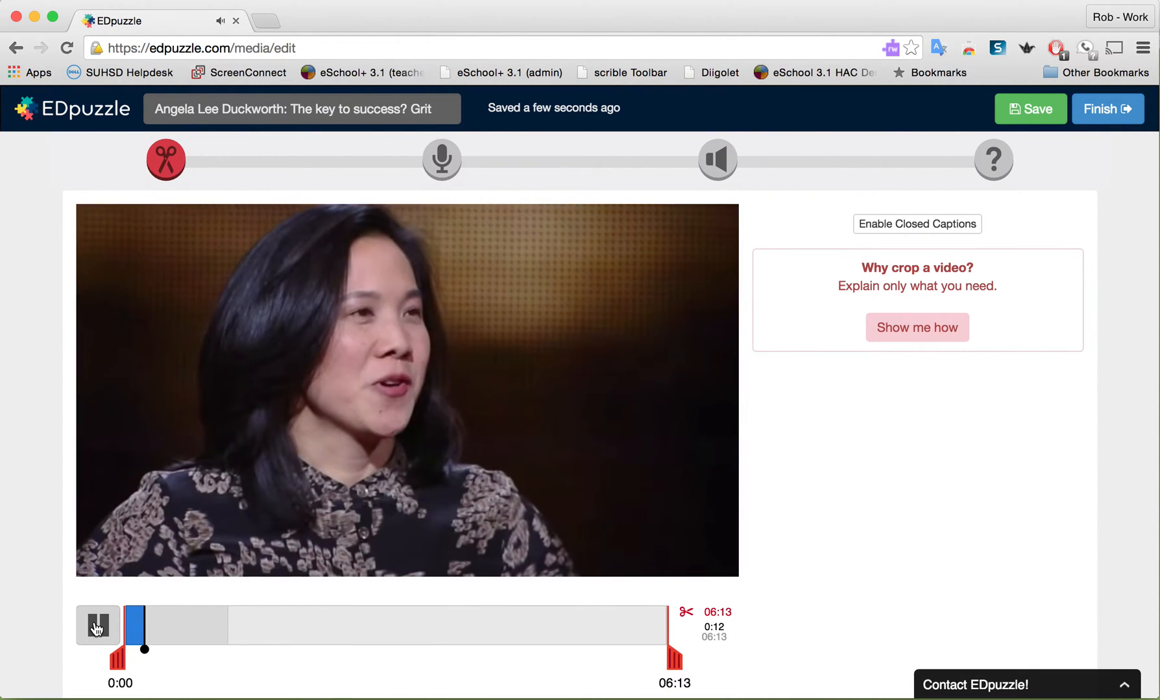
{"action": "left_click", "coordinate": [96, 625]}
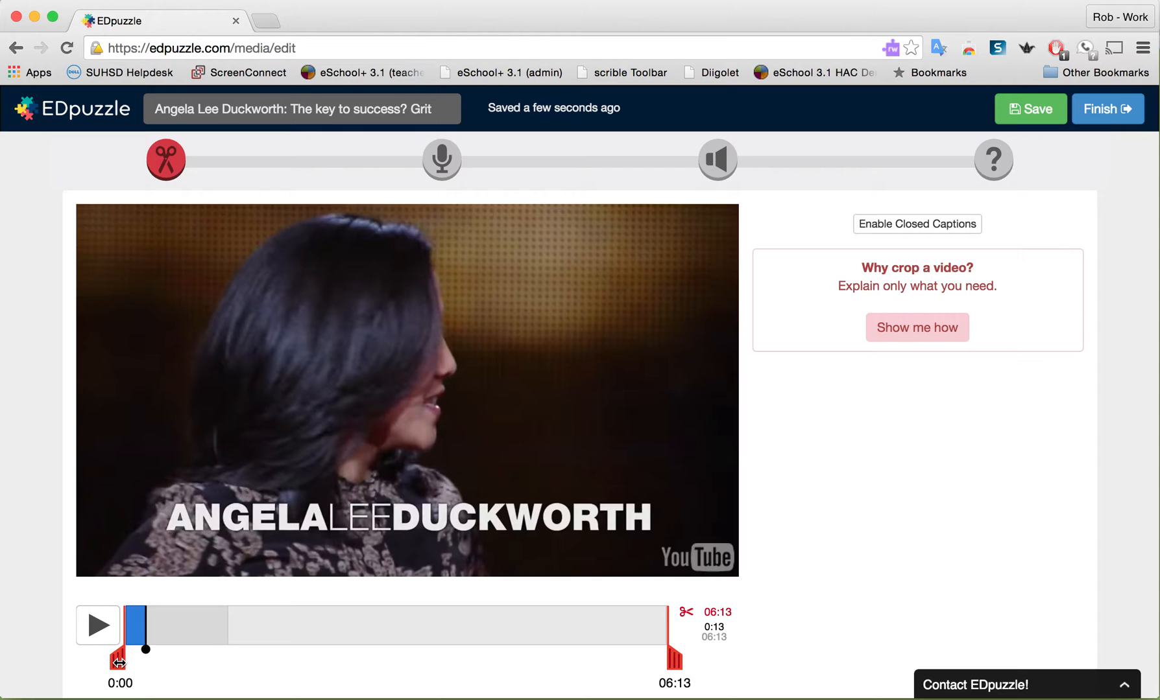
{"action": "left_click_drag", "start_coordinate": [119, 662], "coordinate": [135, 665]}
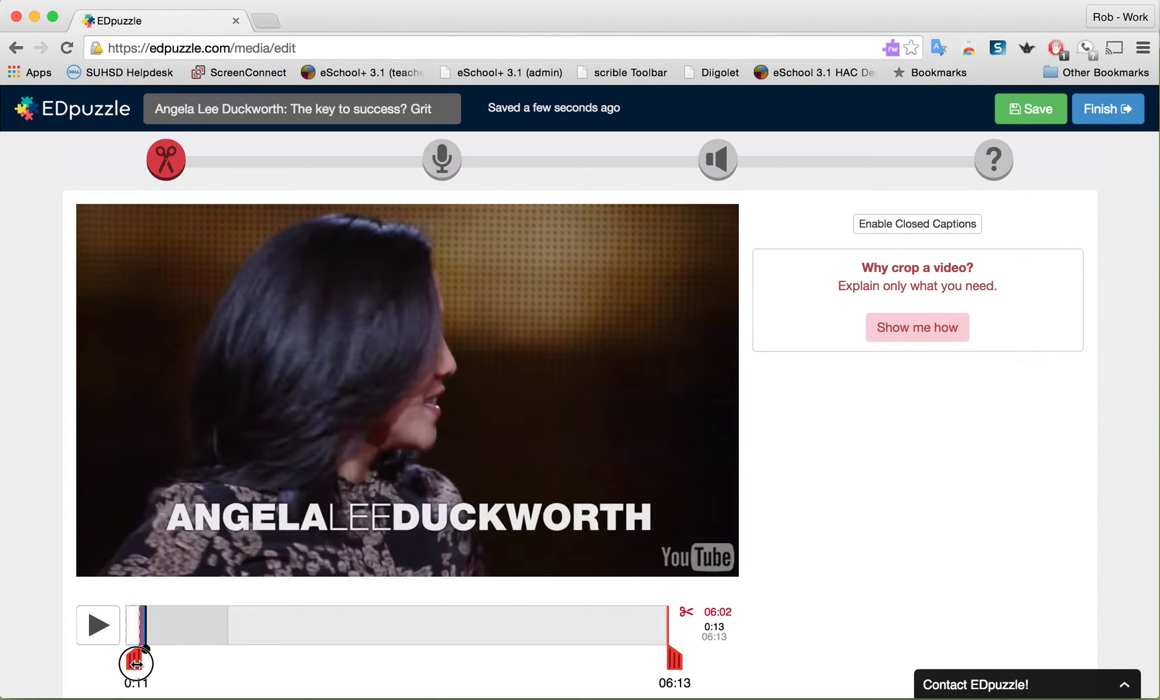
{"action": "left_click_drag", "start_coordinate": [136, 665], "coordinate": [135, 663]}
{"action": "mouse_move", "coordinate": [674, 663]}
{"action": "left_mouse_down"}
{"action": "mouse_move", "coordinate": [531, 641]}
{"action": "mouse_move", "coordinate": [618, 670]}
{"action": "mouse_move", "coordinate": [676, 668]}
{"action": "left_mouse_up"}
{"action": "left_click_drag", "start_coordinate": [135, 662], "coordinate": [136, 663]}
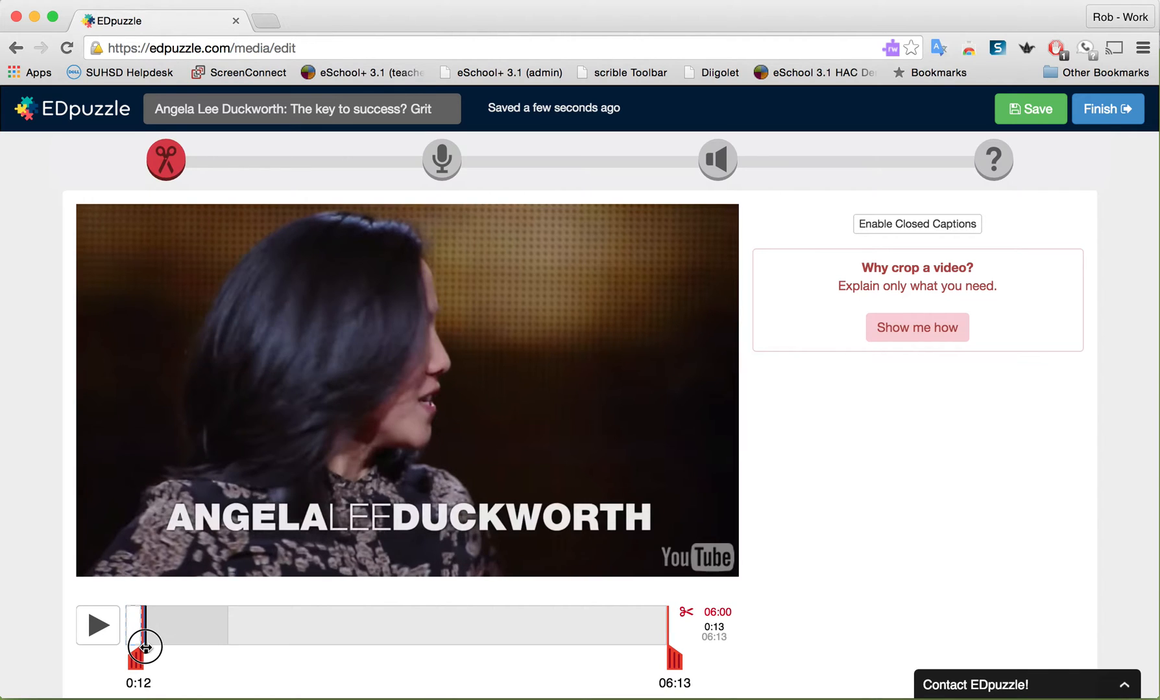
Preview the cropped video, pause it at about 0:20, and insert a quiz question at that moment
{"action": "left_click_drag", "start_coordinate": [145, 648], "coordinate": [158, 648]}
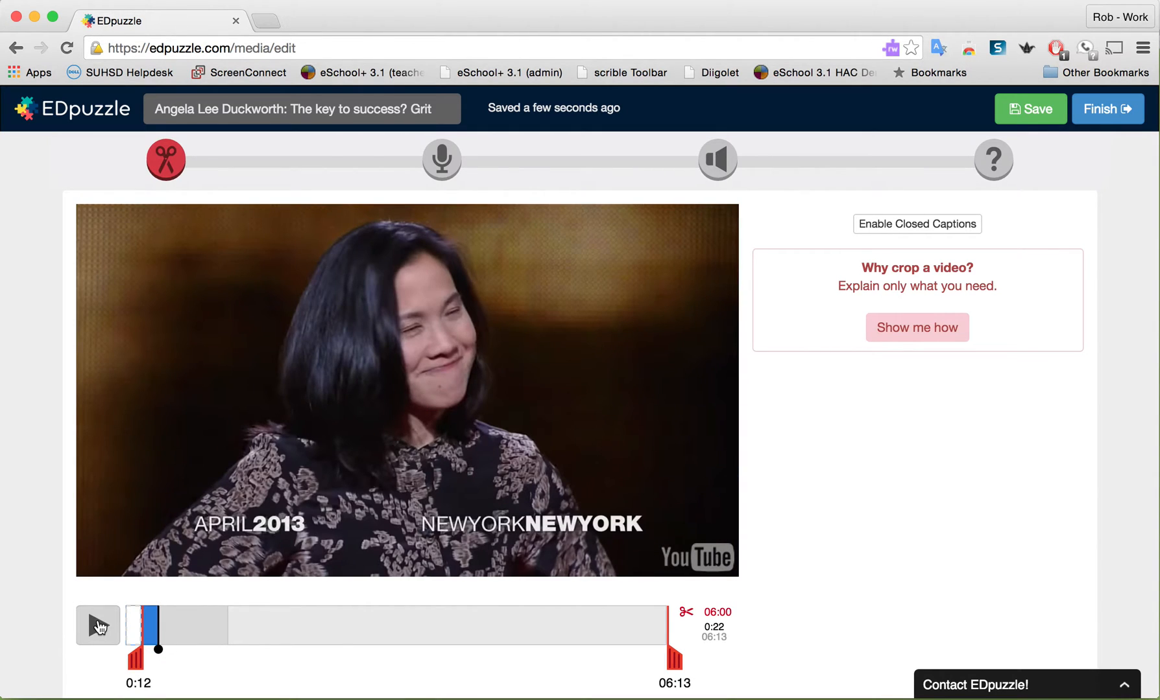
{"action": "left_click", "coordinate": [99, 627]}
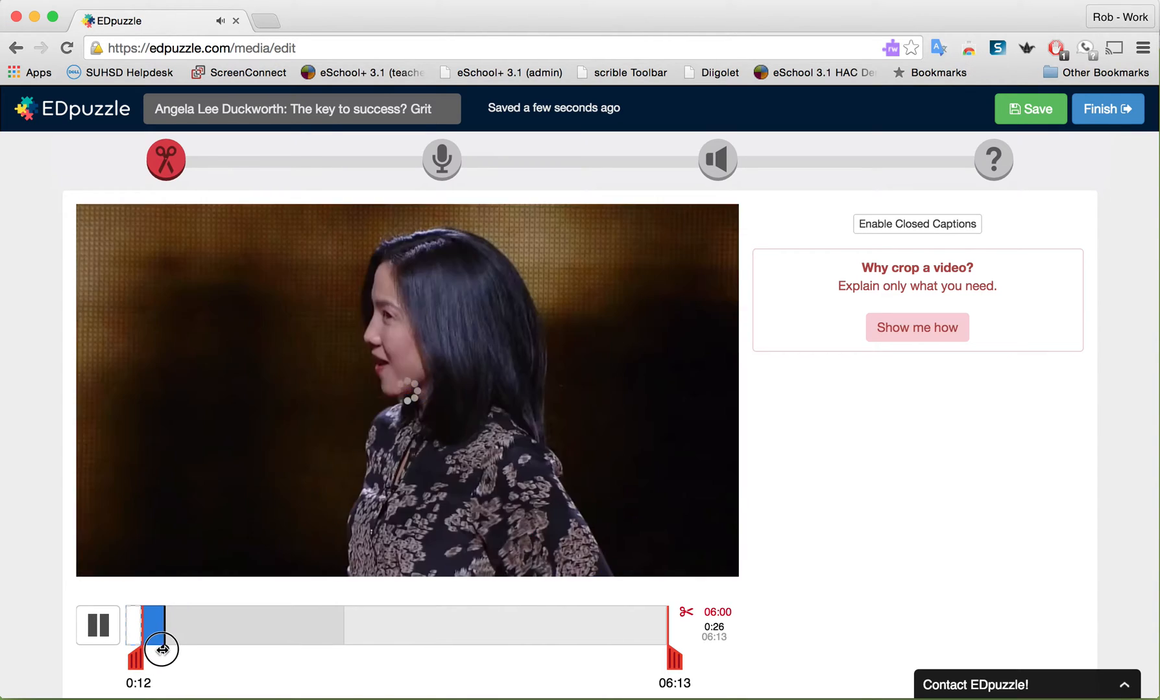
{"action": "left_click_drag", "start_coordinate": [162, 649], "coordinate": [144, 647]}
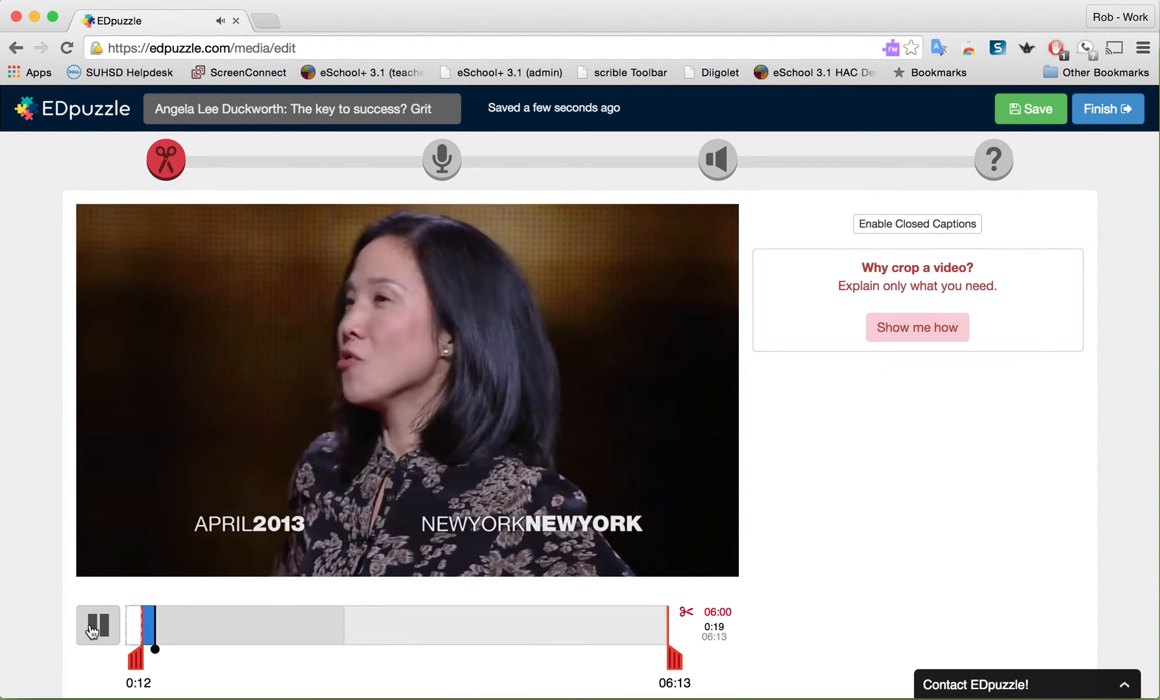
{"action": "left_click", "coordinate": [92, 628]}
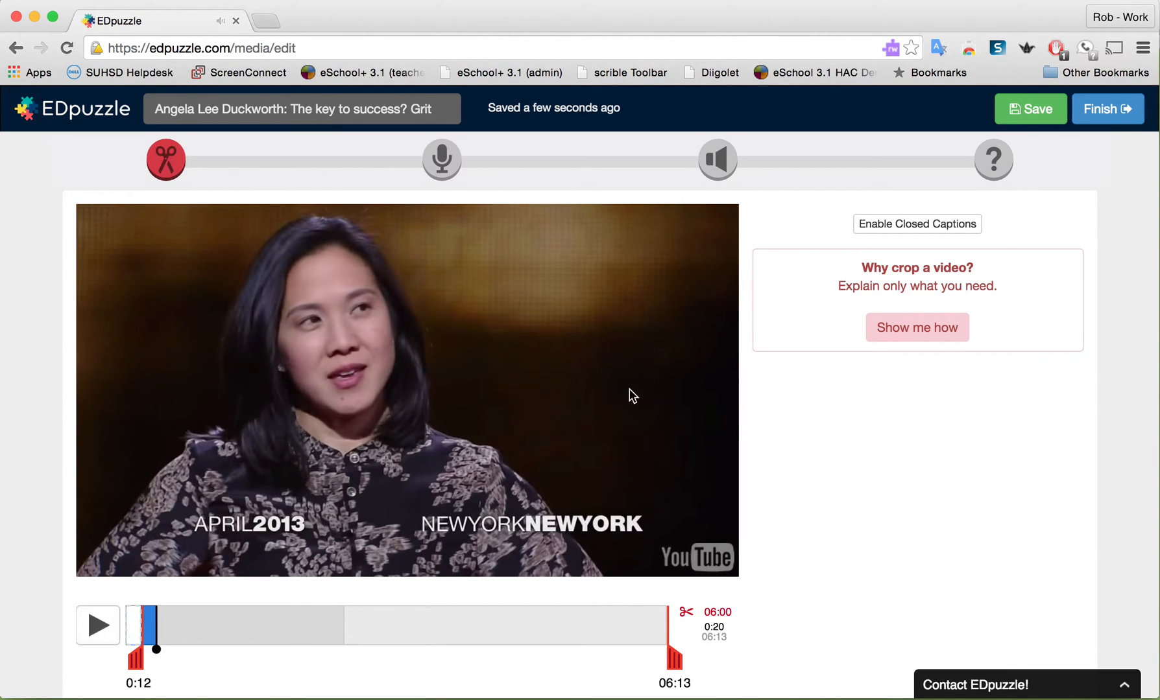
{"action": "left_click", "coordinate": [992, 157]}
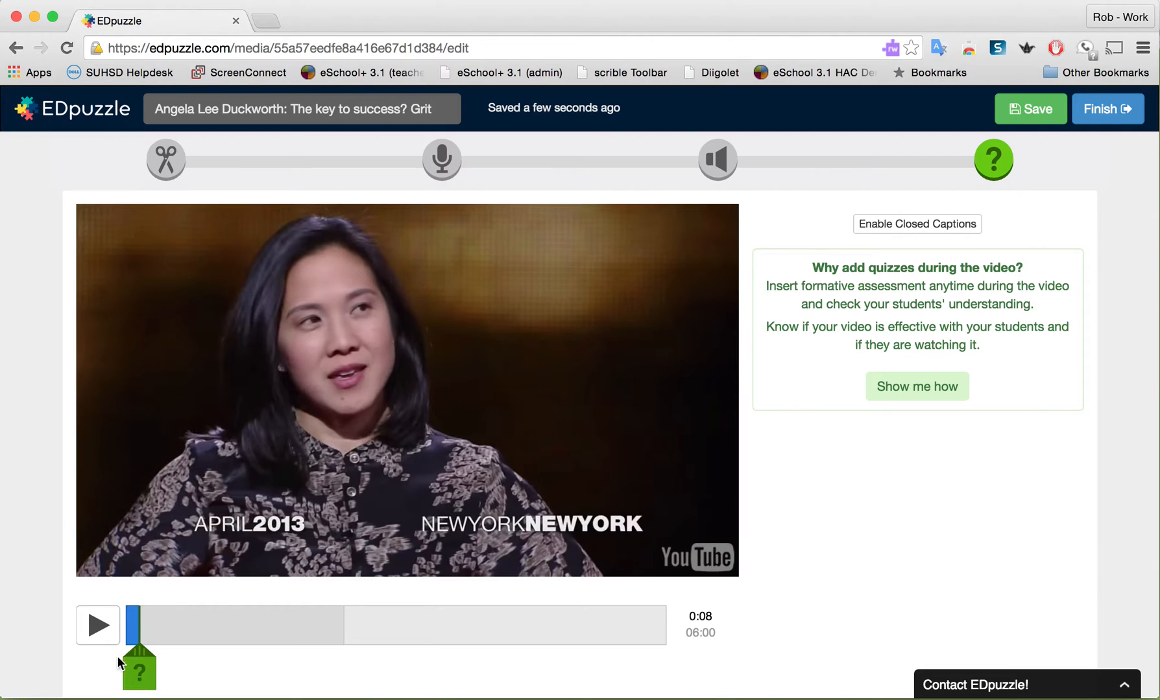
{"action": "left_click", "coordinate": [140, 683]}
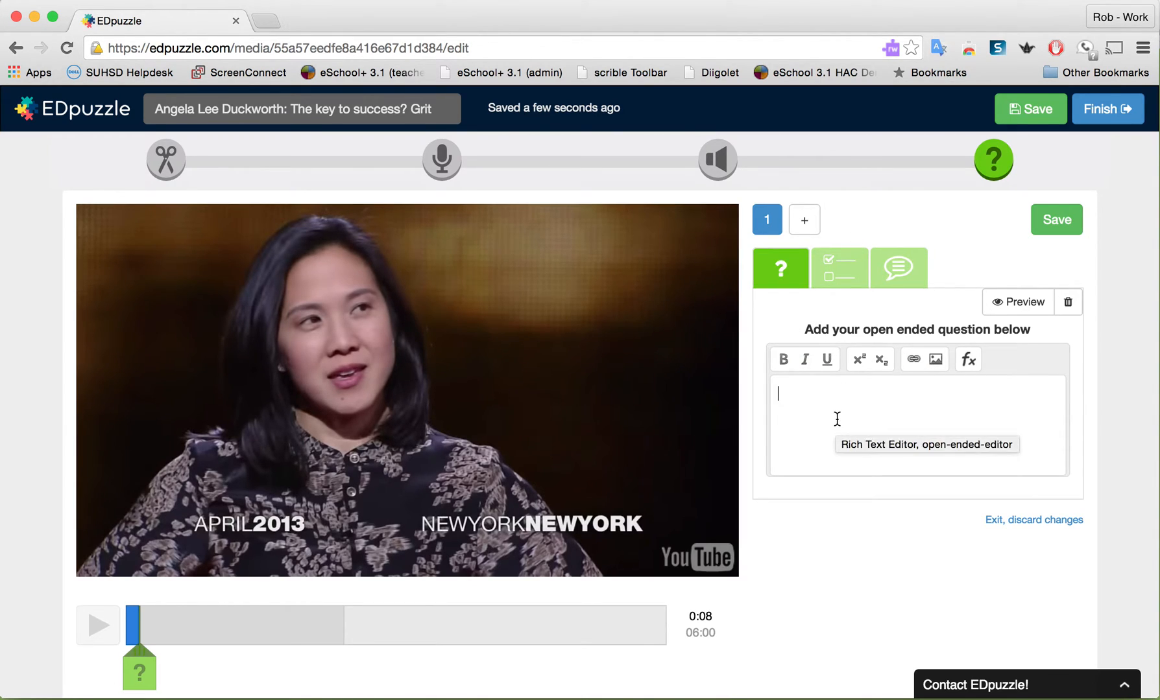
Write the question "What job could be more demanding than management consulting?" and make it multiple choice
{"action": "type", "text": "What job"}
{"action": "type", "text": " could be "}
{"action": "type", "text": "more dem"}
{"action": "type", "text": "na"}
{"action": "key", "text": "BackSpace"}
{"action": "key", "text": "BackSpace"}
{"action": "type", "text": "andin"}
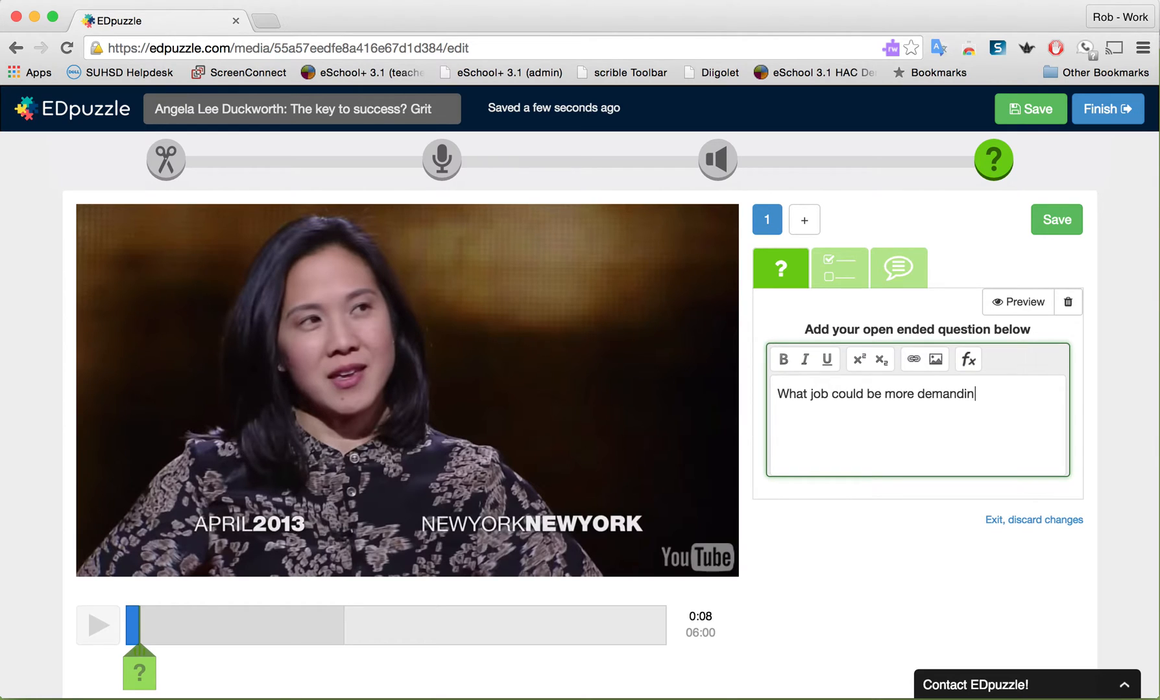
{"action": "type", "text": "g thatea"}
{"action": "key", "text": "BackSpace"}
{"action": "key", "text": "BackSpace"}
{"action": "type", "text": "management consulting?"}
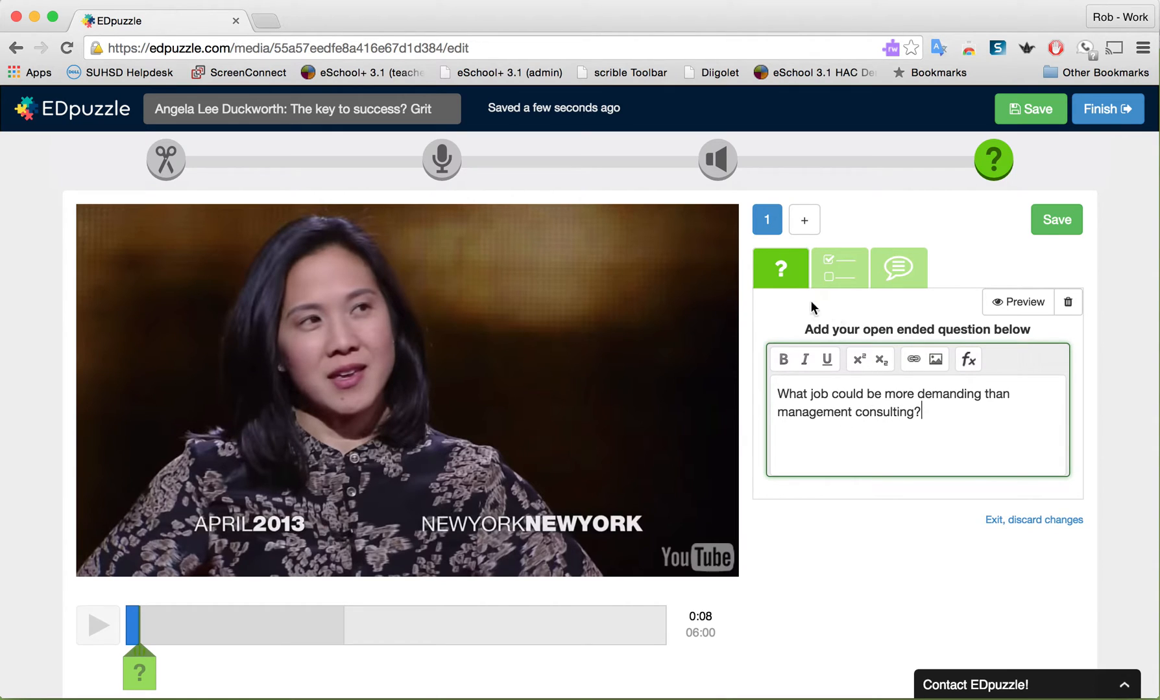
{"action": "left_click", "coordinate": [836, 269]}
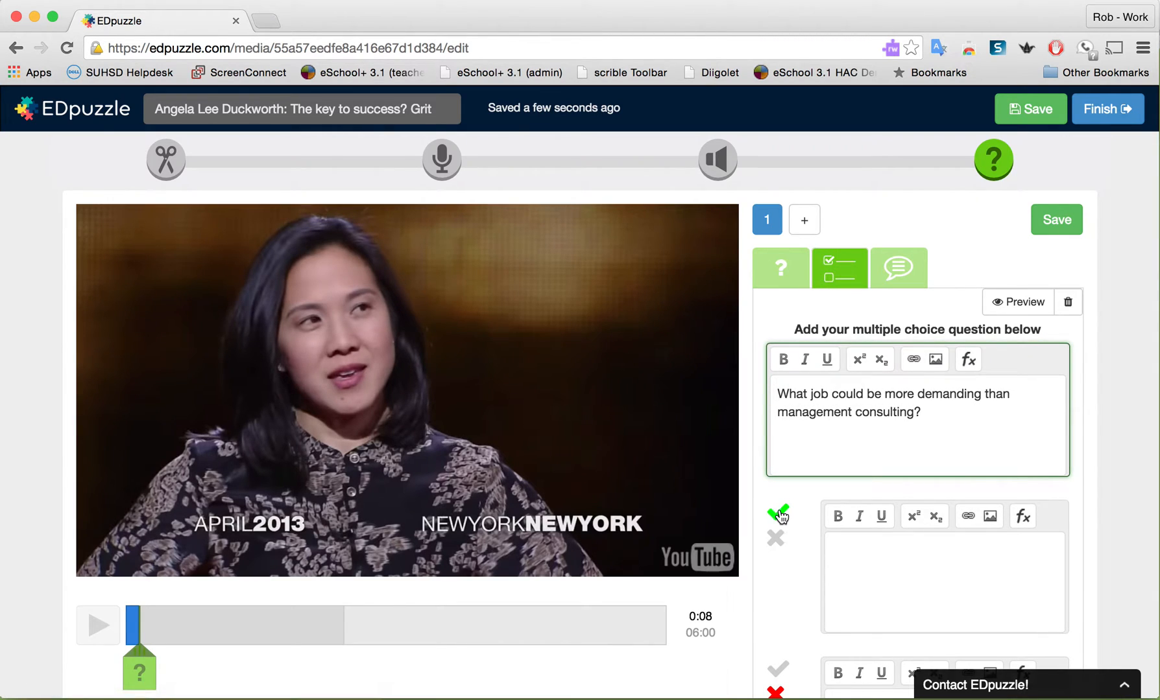
Enter "CEO of a fortune 500 company." as the first answer and mark it incorrect
{"action": "left_click", "coordinate": [828, 545]}
{"action": "type", "text": "CEO of a fortune"}
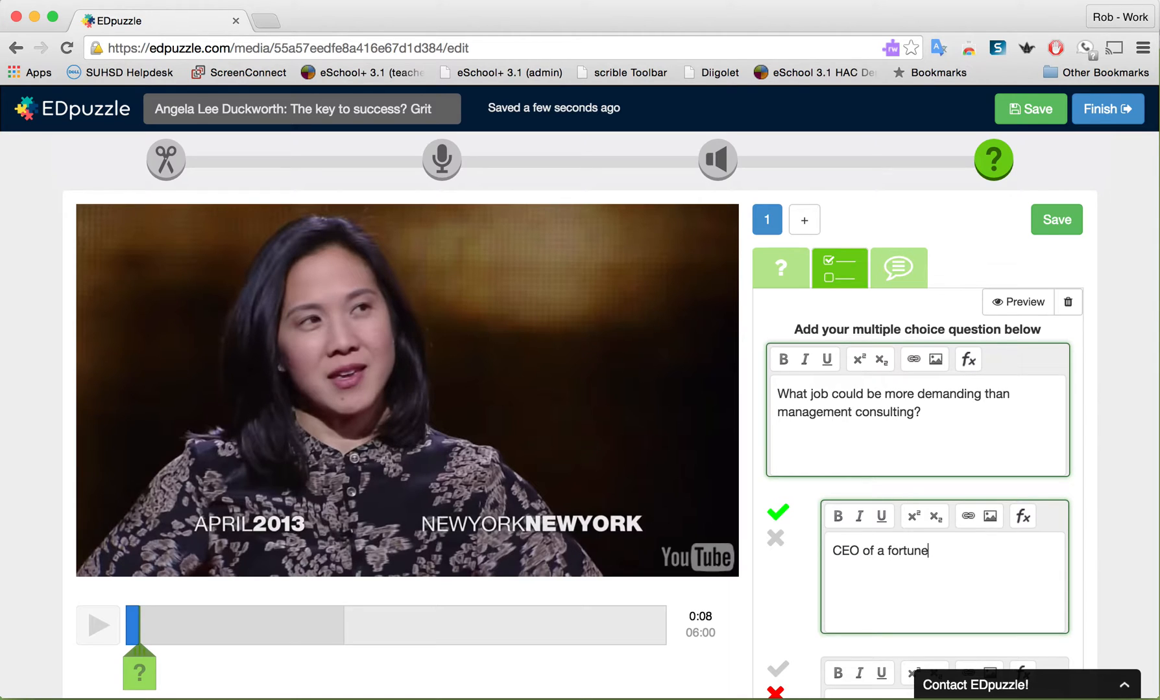
{"action": "type", "text": " 500 company"}
{"action": "left_click", "coordinate": [776, 540]}
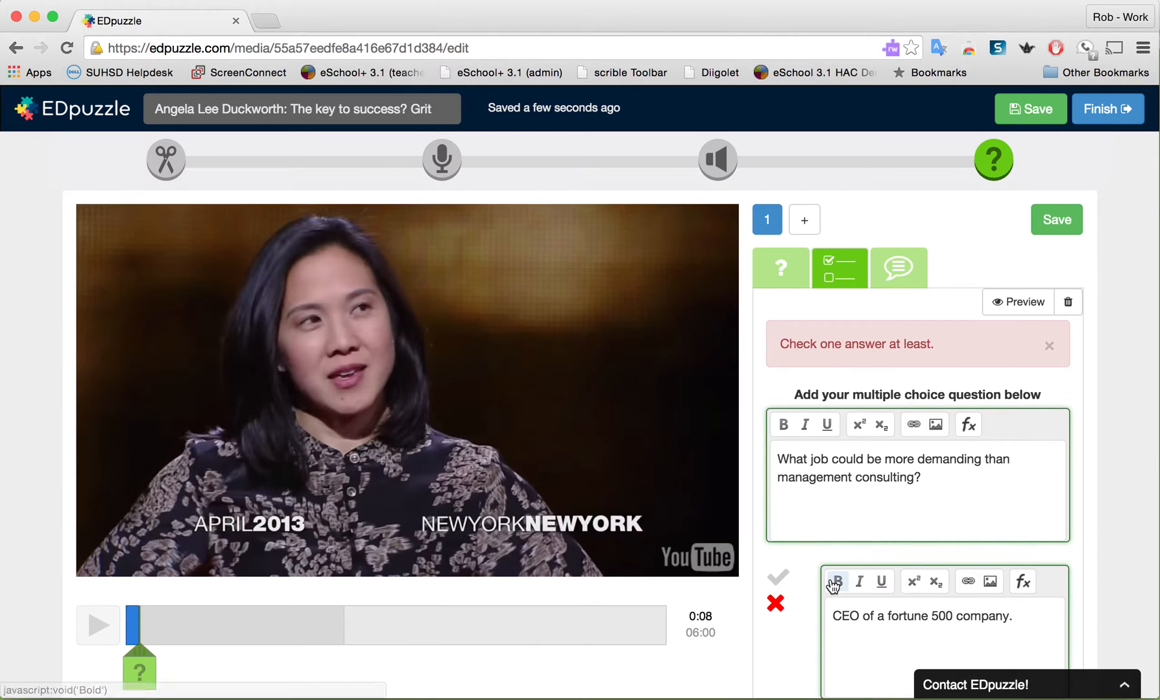
Enter "Professional wrestler" as the second answer of the multiple-choice question
{"action": "scroll", "coordinate": [830, 579], "scroll_direction": "down", "scroll_amount": 3}
{"action": "left_click", "coordinate": [840, 520]}
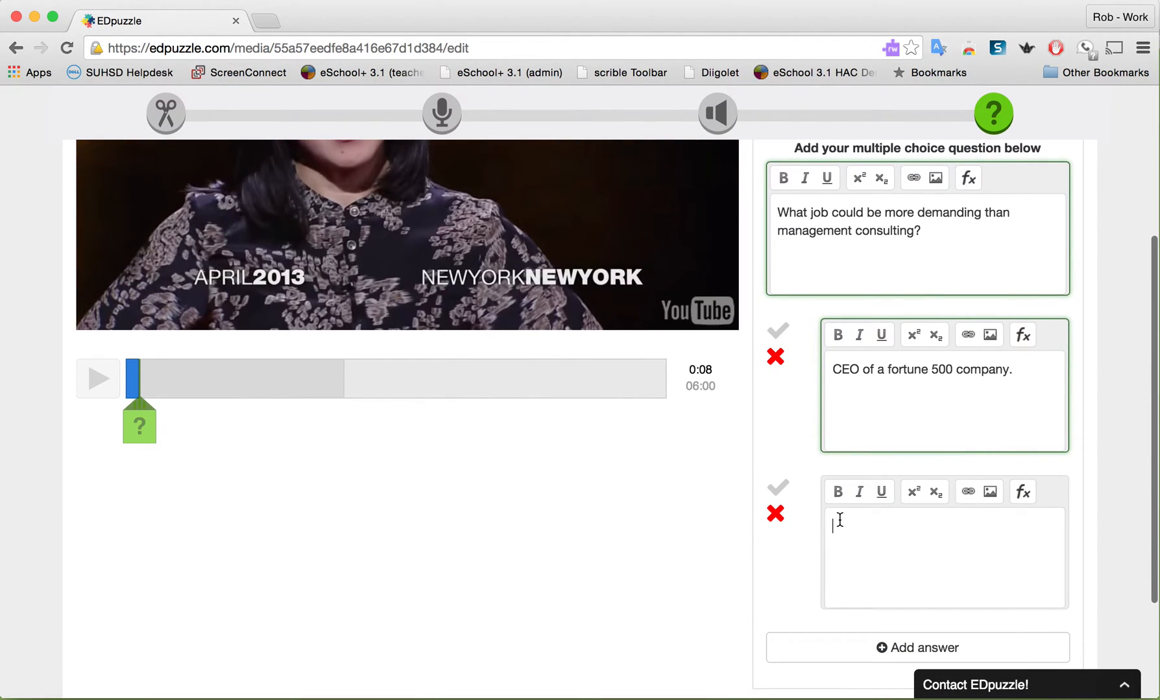
{"action": "type", "text": "Pr"}
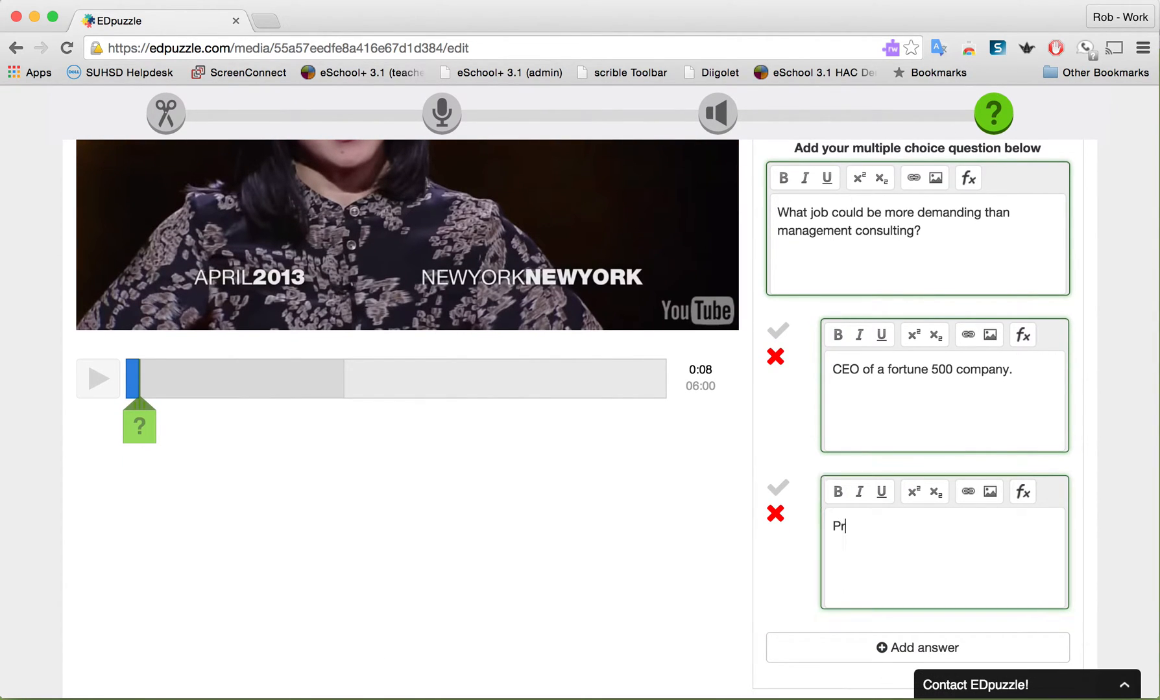
{"action": "type", "text": "ofessional W"}
{"action": "key", "text": "BackSpace"}
{"action": "key", "text": "BackSpace"}
{"action": "type", "text": "wr"}
{"action": "type", "text": "rest"}
{"action": "type", "text": "ler"}
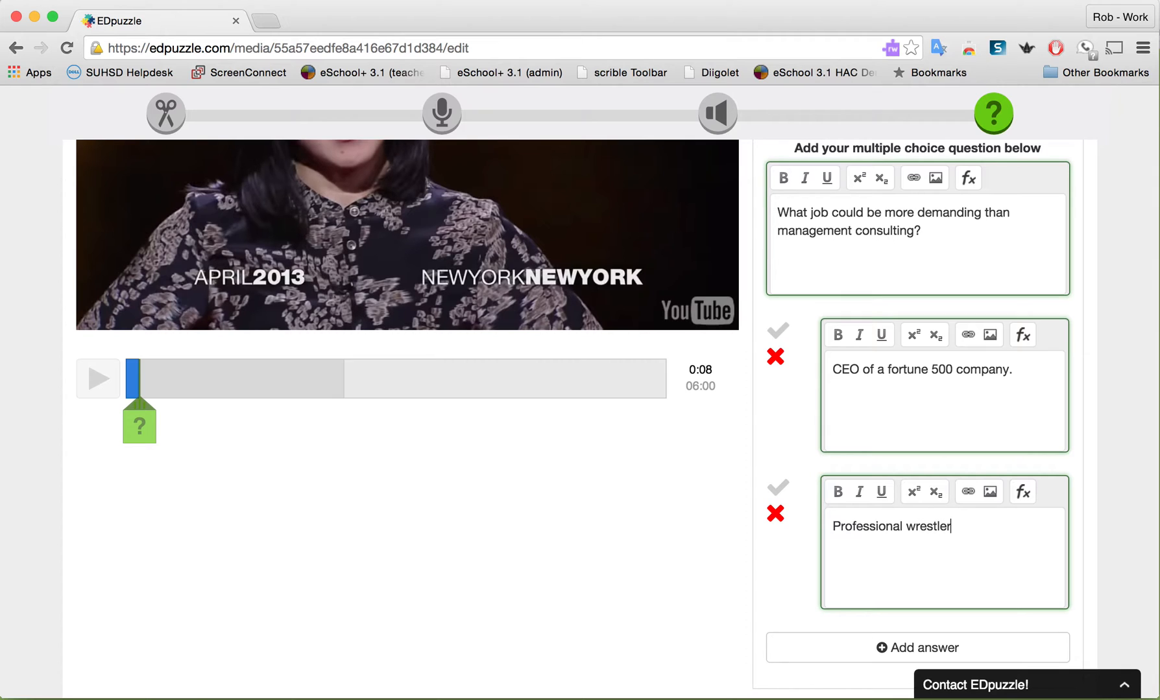
Add a third answer, "Teacher", to the multiple-choice question and mark it correct
{"action": "left_click", "coordinate": [875, 649]}
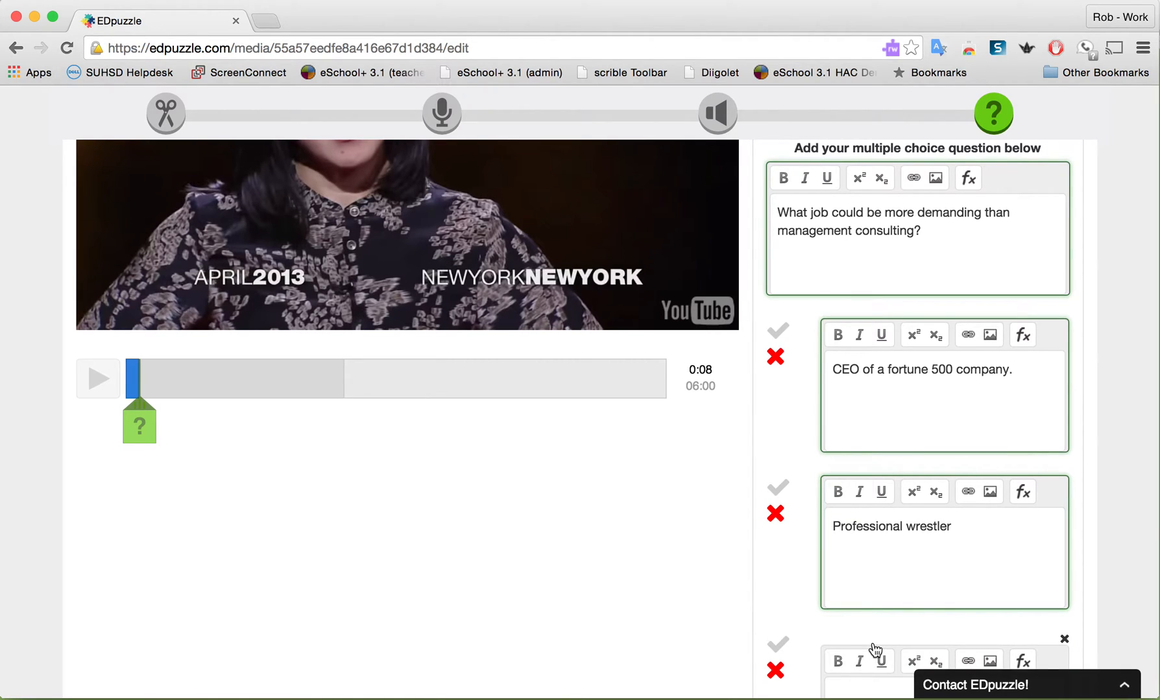
{"action": "scroll", "coordinate": [872, 652], "scroll_direction": "down", "scroll_amount": 5}
{"action": "left_click", "coordinate": [851, 496]}
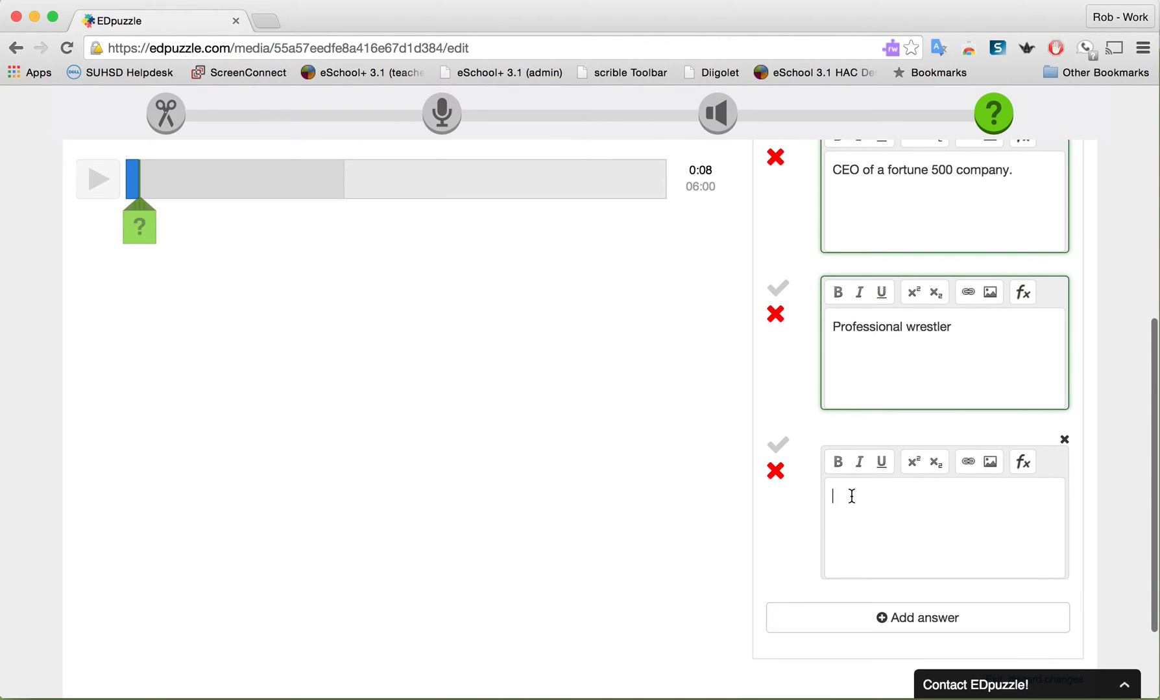
{"action": "type", "text": "Teac"}
{"action": "type", "text": "chi"}
{"action": "type", "text": "her"}
{"action": "left_click", "coordinate": [778, 447]}
{"action": "scroll", "coordinate": [782, 449], "scroll_direction": "down", "scroll_amount": 2}
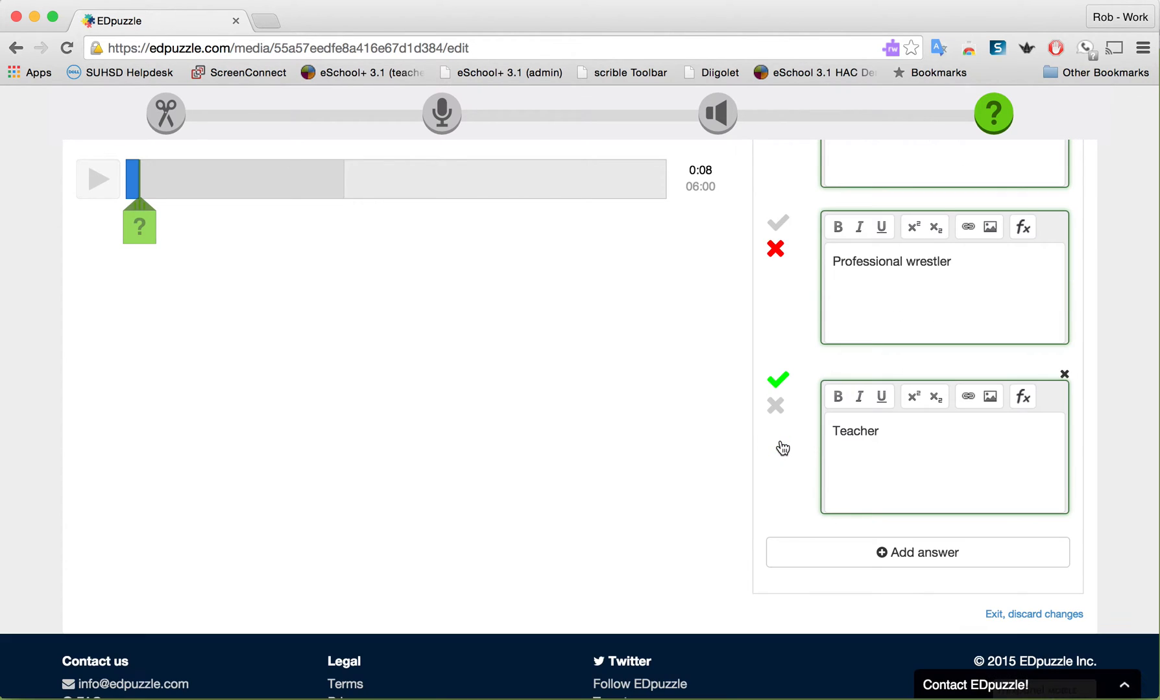
Remove the period at the end of the first answer, "CEO of a fortune 500 company", and save the multiple-choice question
{"action": "scroll", "coordinate": [804, 385], "scroll_direction": "up", "scroll_amount": 5}
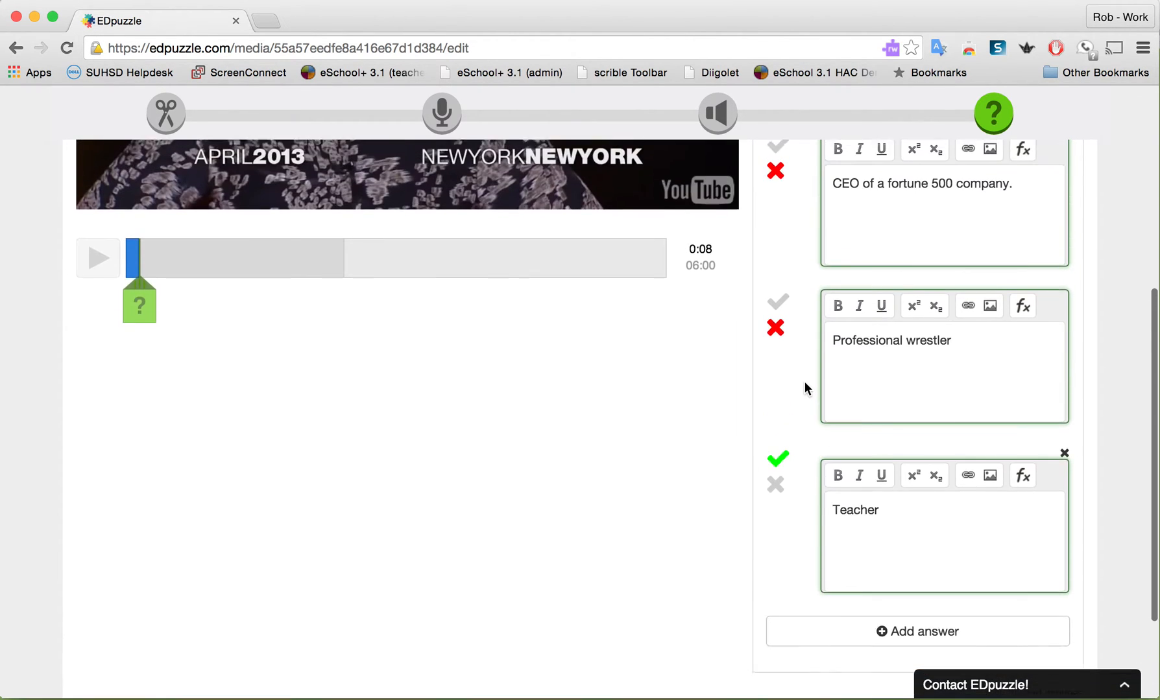
{"action": "scroll", "coordinate": [804, 383], "scroll_direction": "up", "scroll_amount": 5}
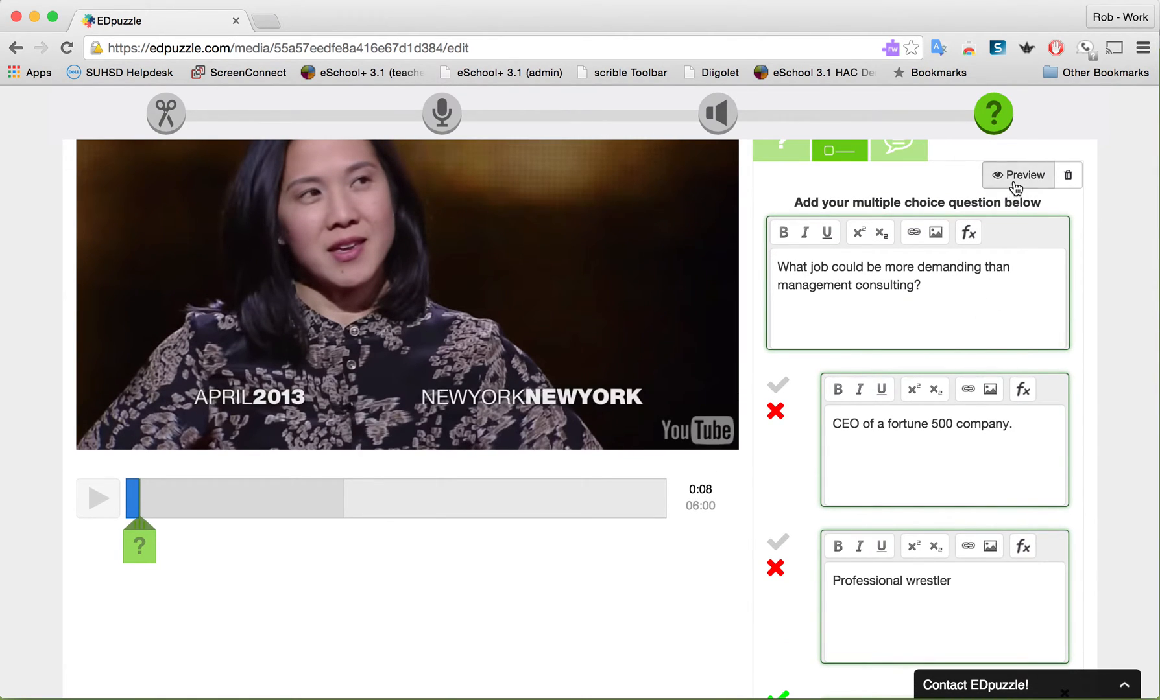
{"action": "scroll", "coordinate": [1016, 188], "scroll_direction": "up", "scroll_amount": 3}
{"action": "scroll", "coordinate": [1016, 188], "scroll_direction": "down", "scroll_amount": 3}
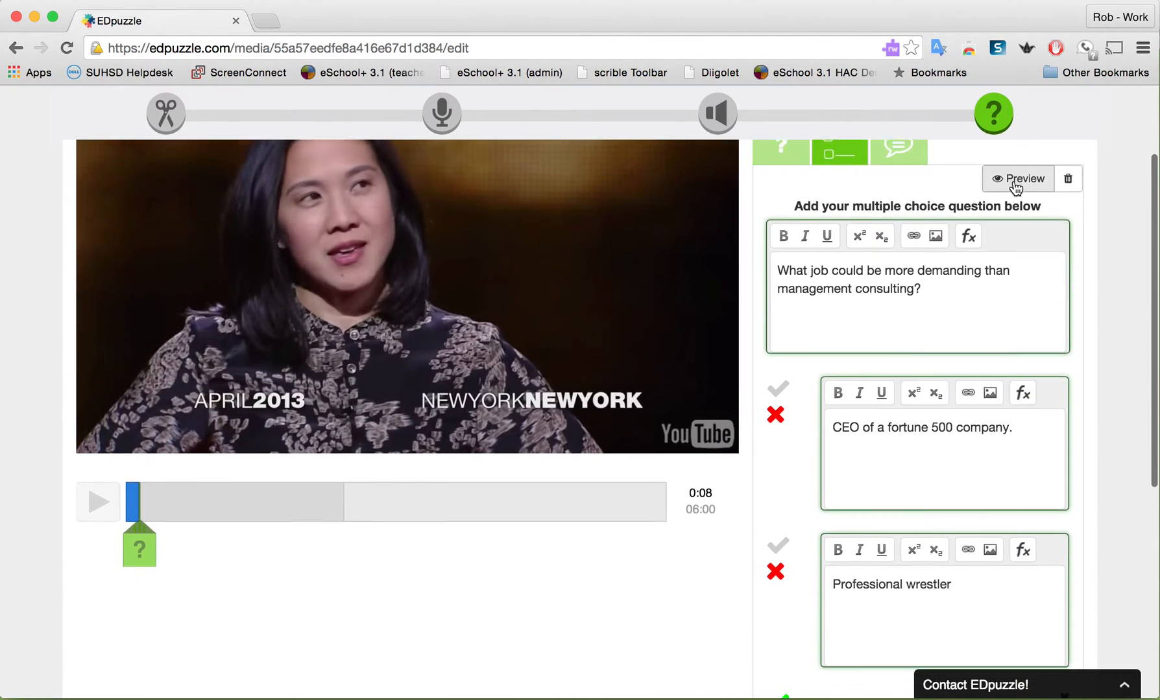
{"action": "scroll", "coordinate": [1015, 187], "scroll_direction": "down", "scroll_amount": 2}
{"action": "left_click", "coordinate": [1021, 367]}
{"action": "key", "text": "BackSpace"}
{"action": "scroll", "coordinate": [1022, 368], "scroll_direction": "down", "scroll_amount": 2}
{"action": "scroll", "coordinate": [1021, 368], "scroll_direction": "up", "scroll_amount": 4}
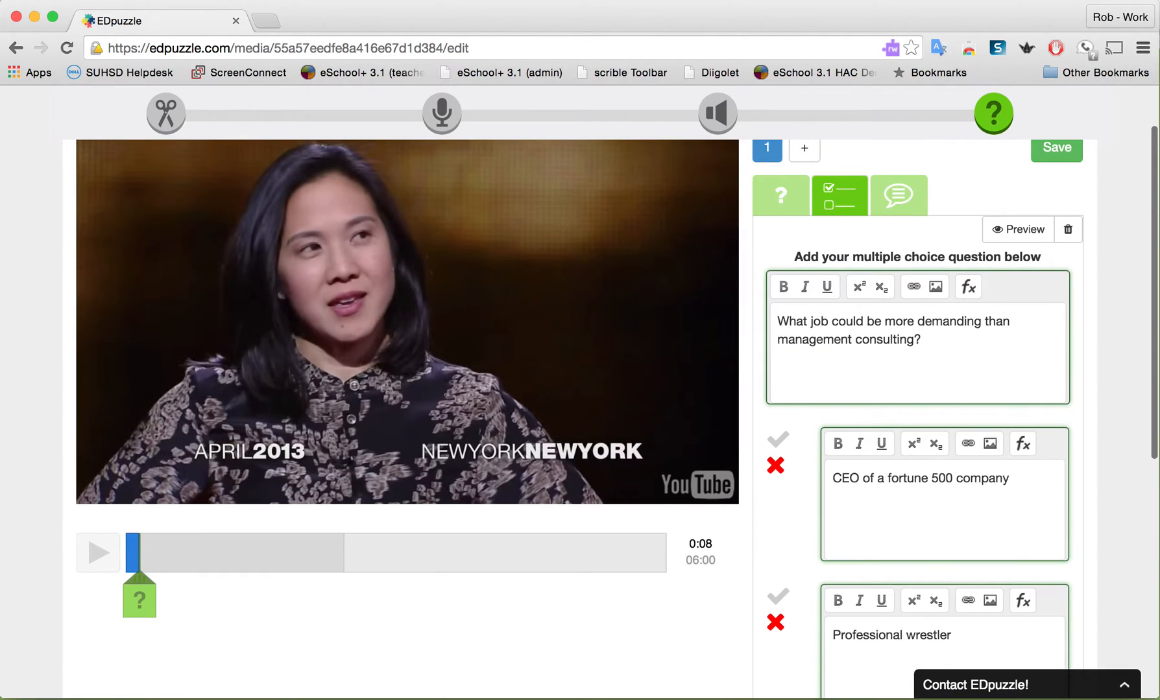
{"action": "scroll", "coordinate": [616, 383], "scroll_direction": "up", "scroll_amount": 2}
{"action": "left_click", "coordinate": [1043, 220]}
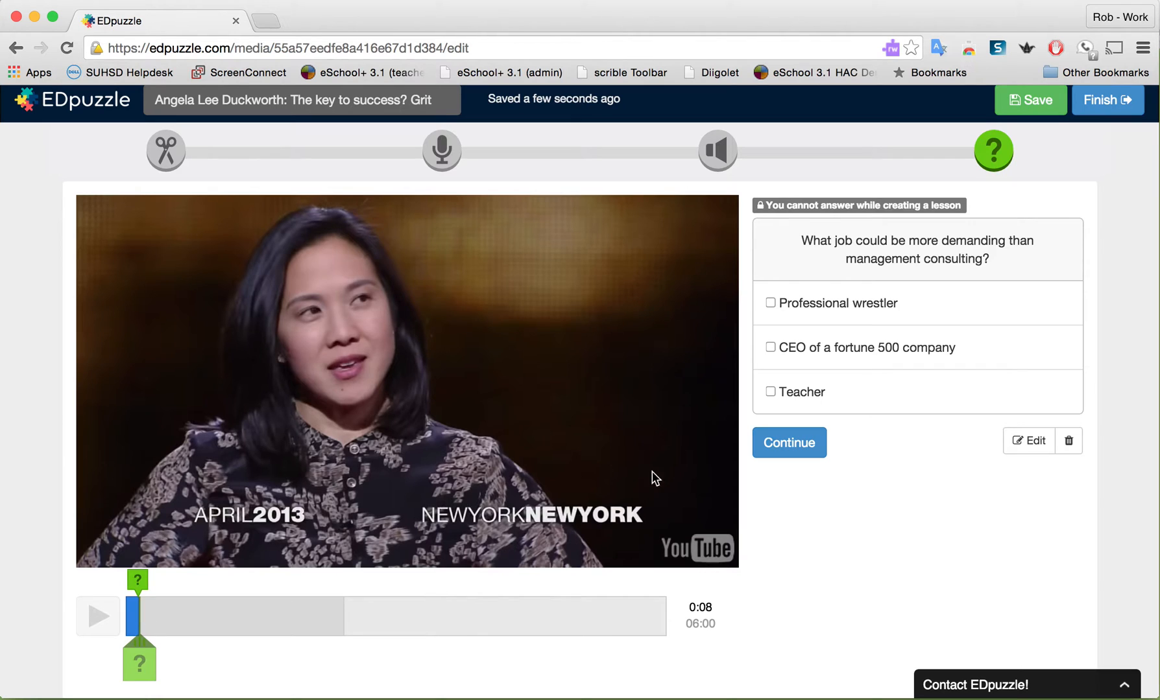
Continue past the saved question, skip ahead in the video, pause it at 03:20, and insert a new question there
{"action": "left_click", "coordinate": [781, 450]}
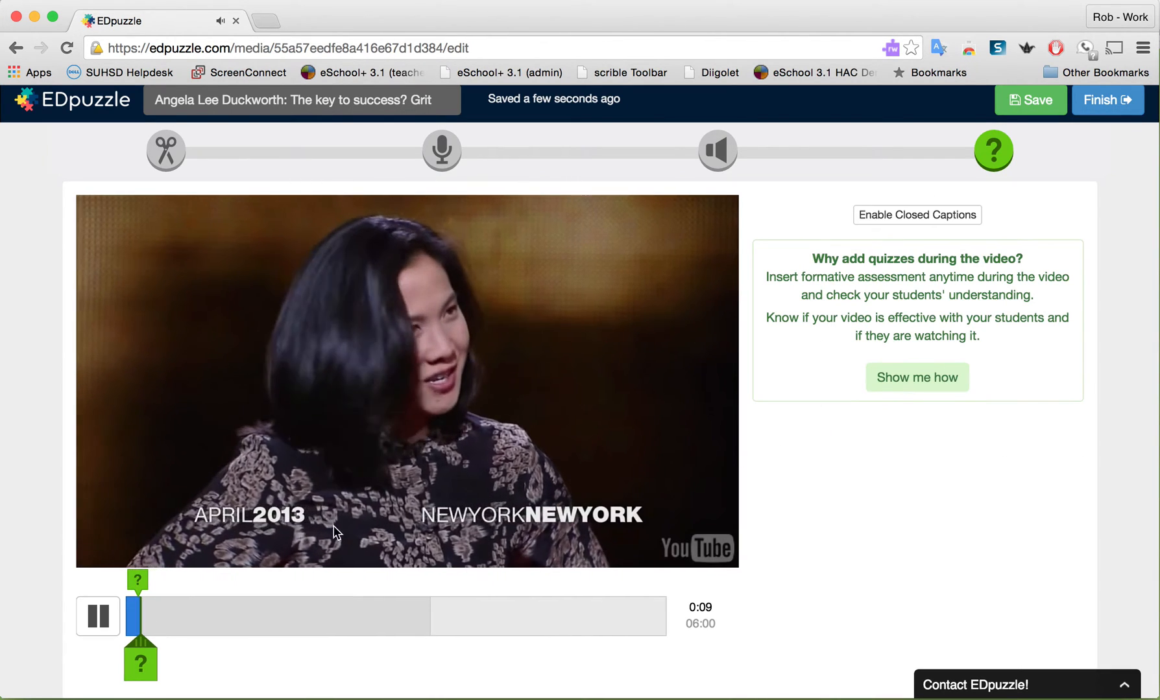
{"action": "left_click", "coordinate": [100, 624]}
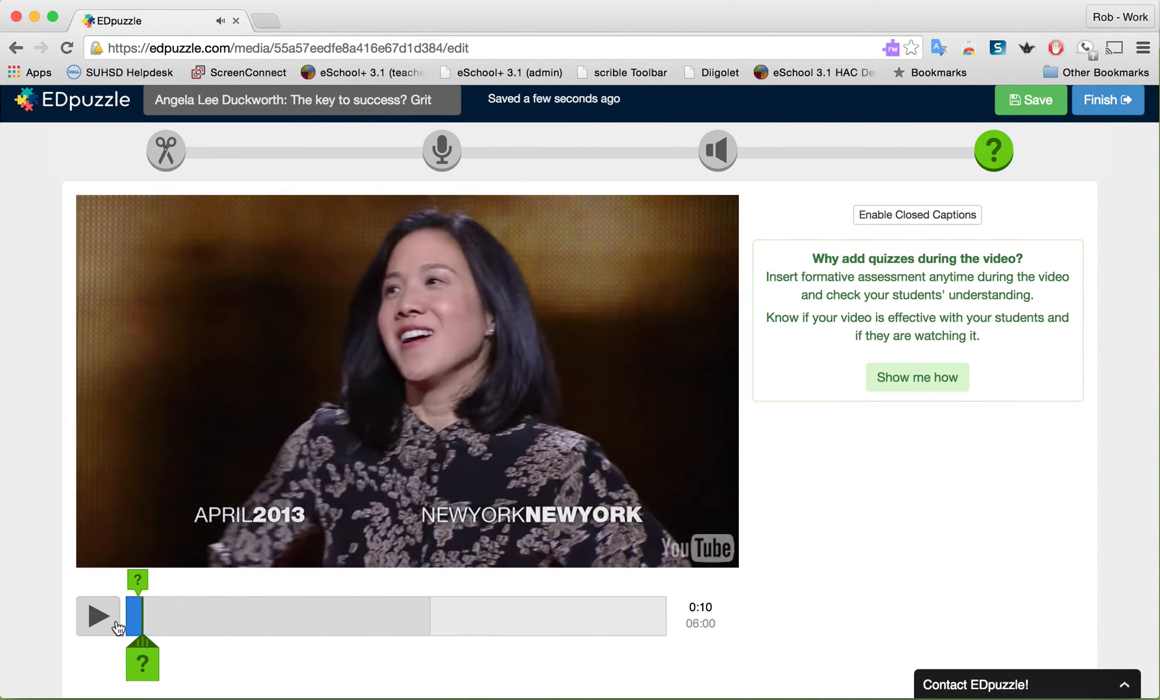
{"action": "left_click_drag", "start_coordinate": [144, 637], "coordinate": [387, 637]}
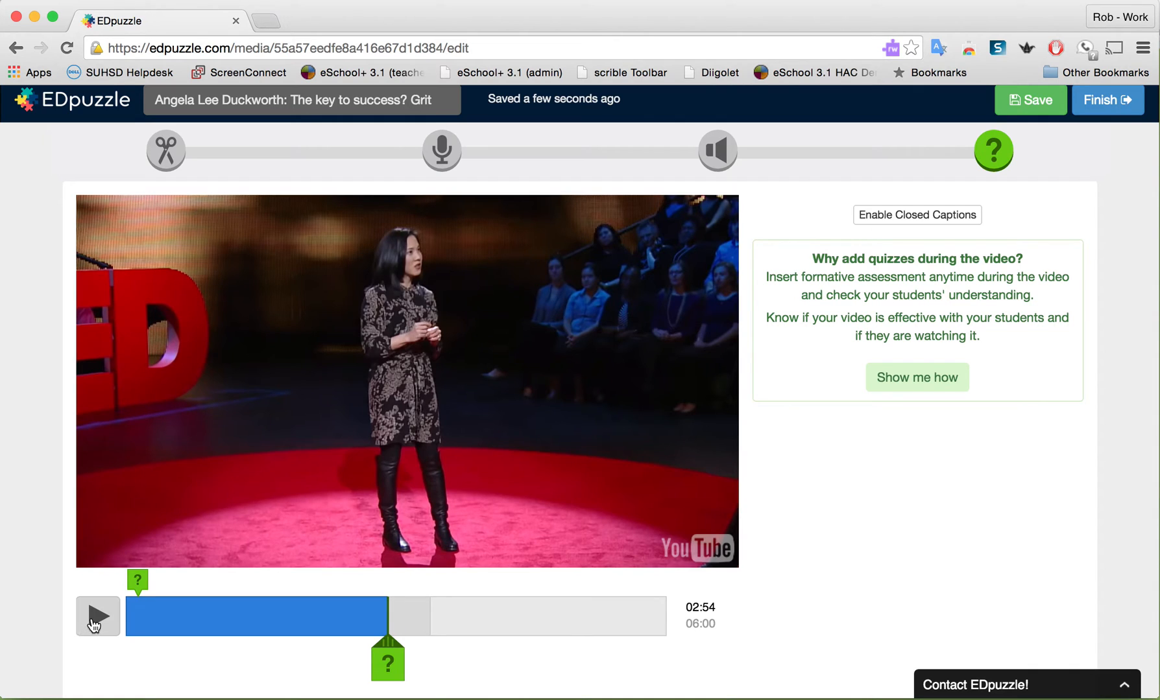
{"action": "left_click", "coordinate": [94, 624]}
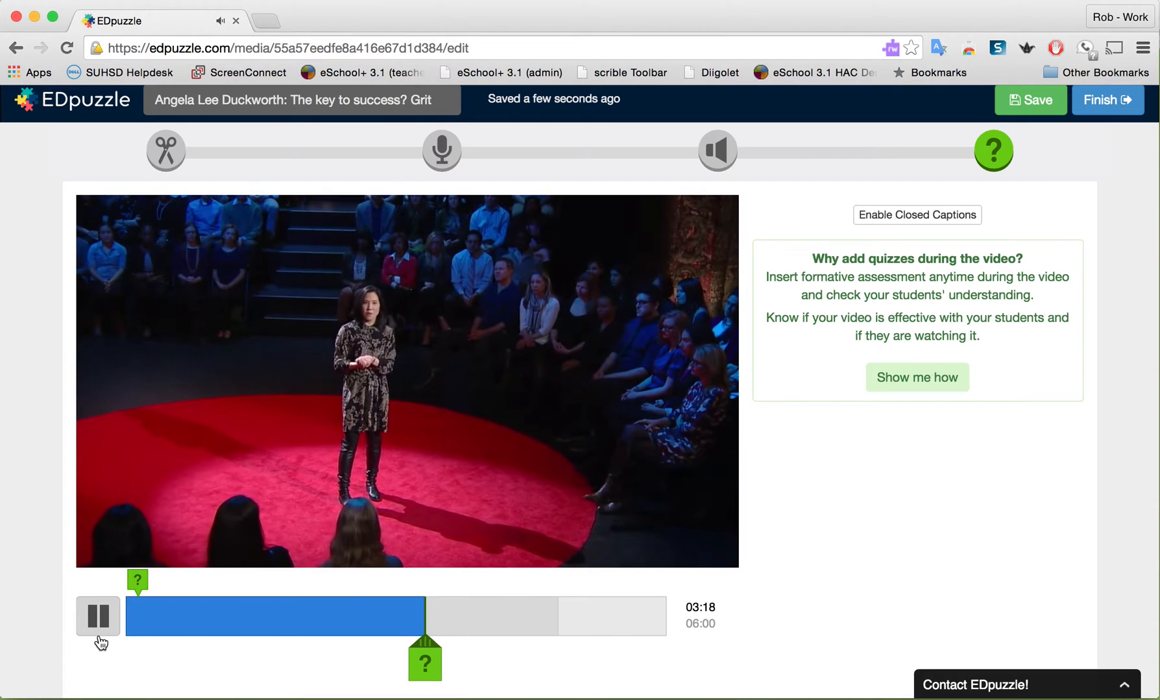
{"action": "left_click", "coordinate": [102, 624]}
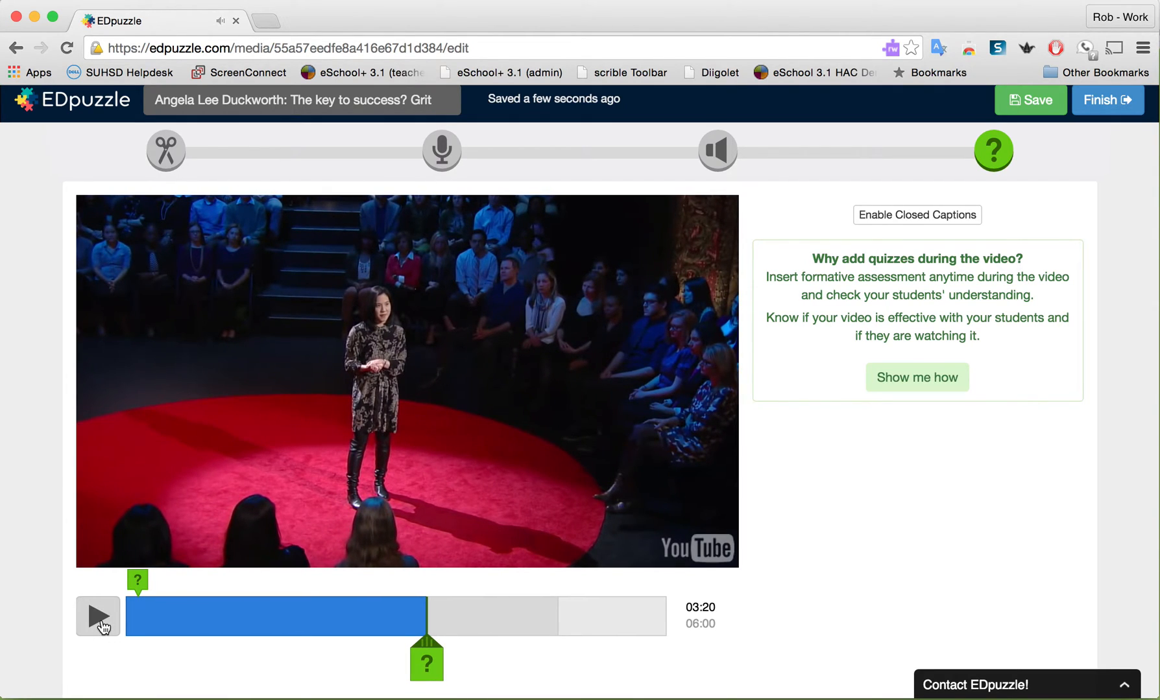
{"action": "left_click", "coordinate": [421, 666]}
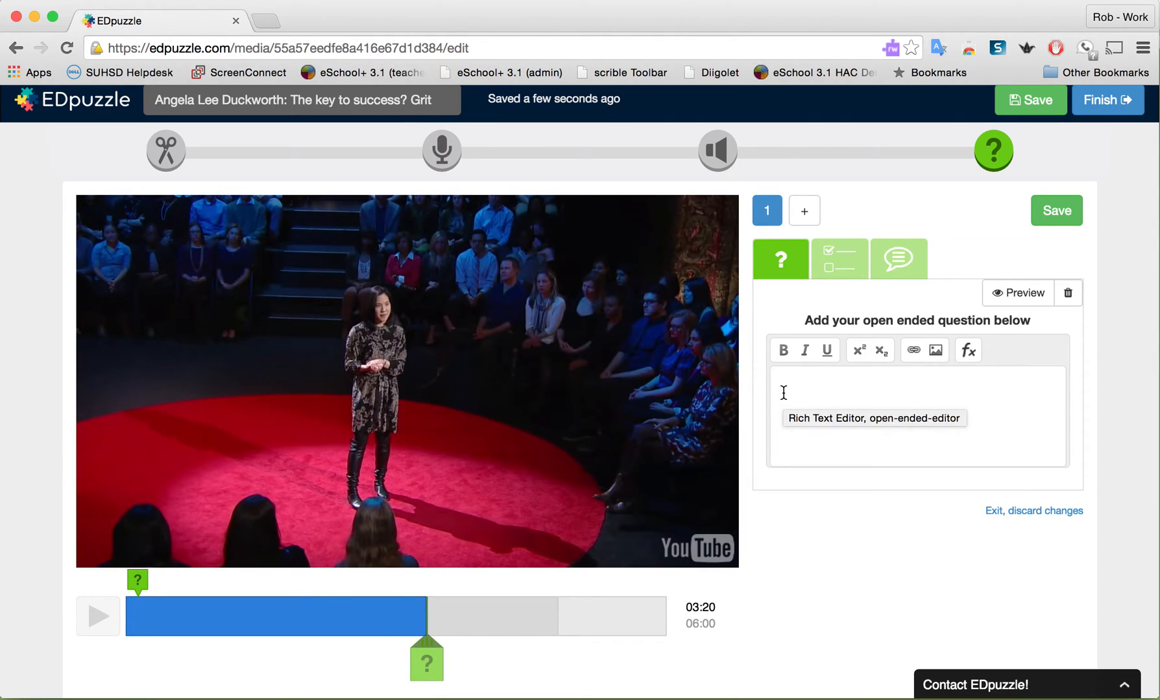
Write the open-ended question "Do you agree with Dr. Duckworth that grit is the biggest predictor of success?" and save it
{"action": "type", "text": "D"}
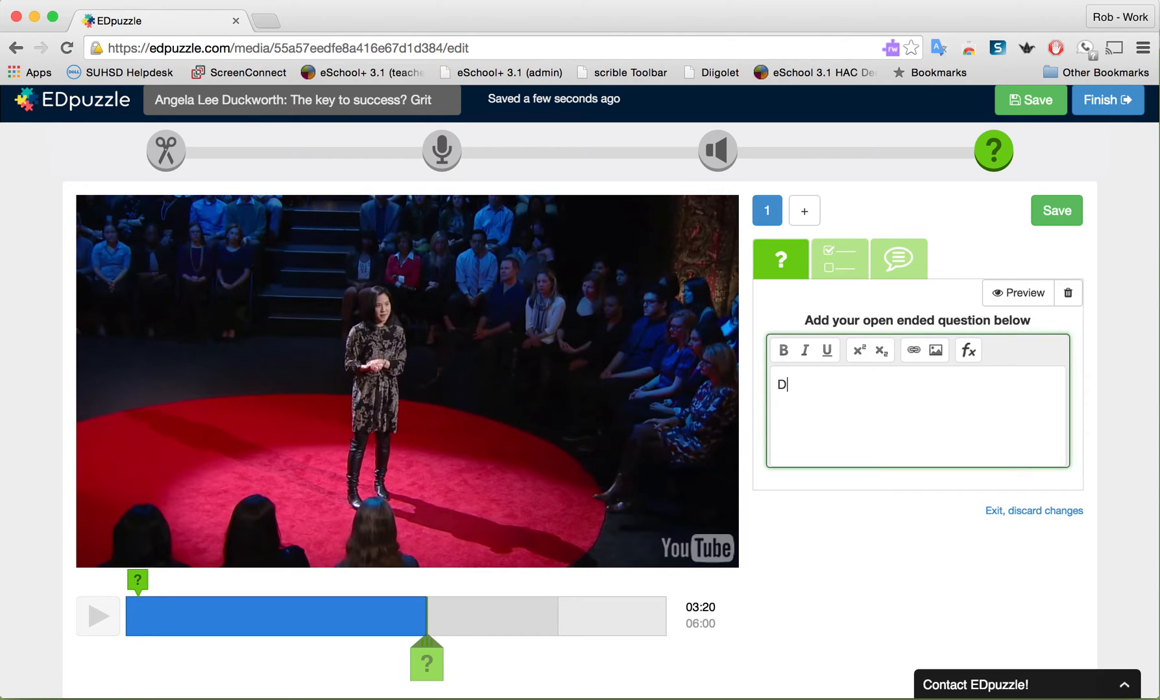
{"action": "type", "text": "o you agree with Dr. Duckworth"}
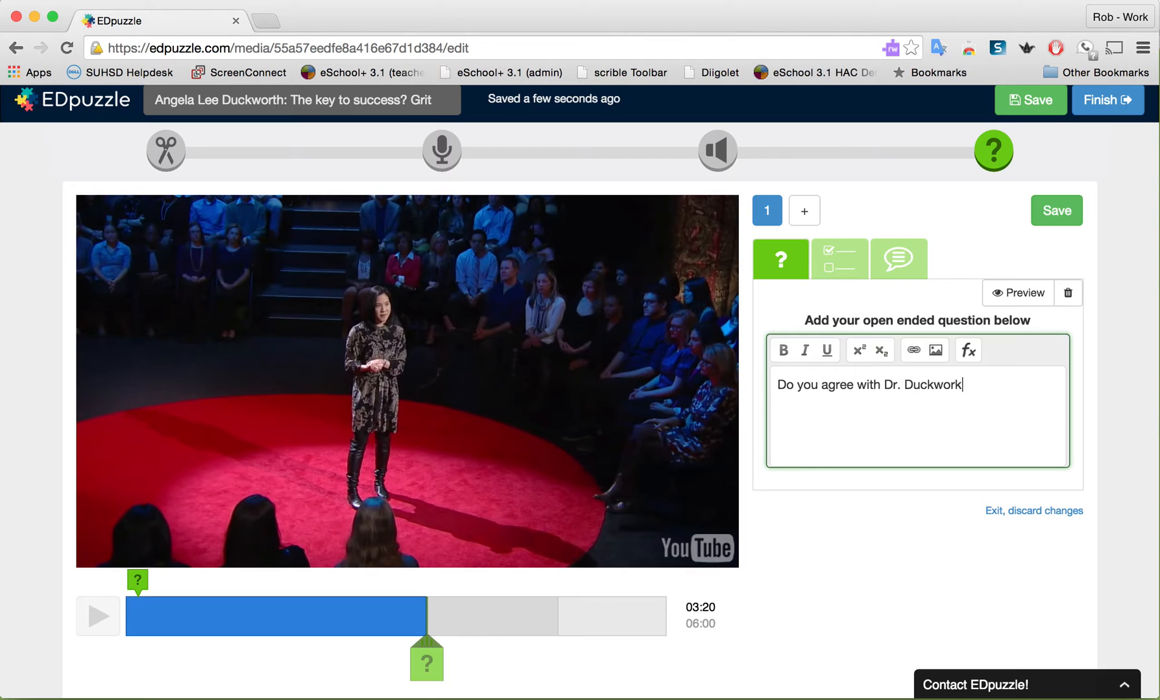
{"action": "type", "text": " that grit"}
{"action": "key", "text": "BackSpace"}
{"action": "key", "text": "BackSpace"}
{"action": "key", "text": "BackSpace"}
{"action": "type", "text": "ith"}
{"action": "key", "text": "BackSpace"}
{"action": "key", "text": "BackSpace"}
{"action": "key", "text": "BackSpace"}
{"action": "type", "text": "it is the big"}
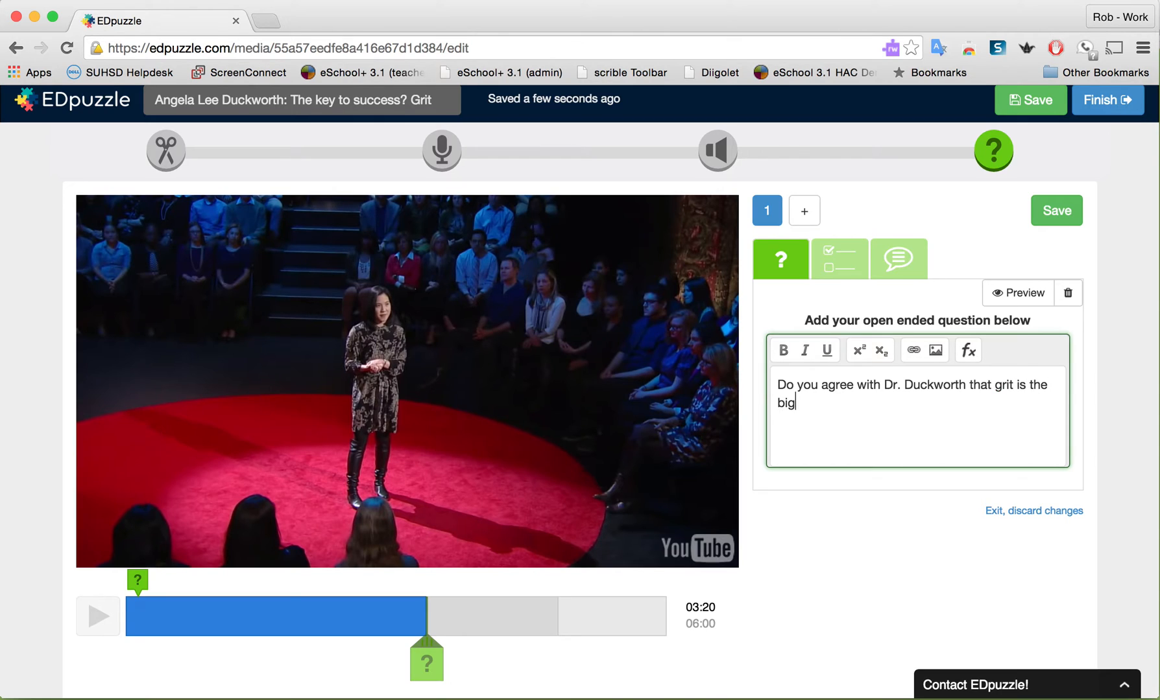
{"action": "type", "text": "gest predictor of"}
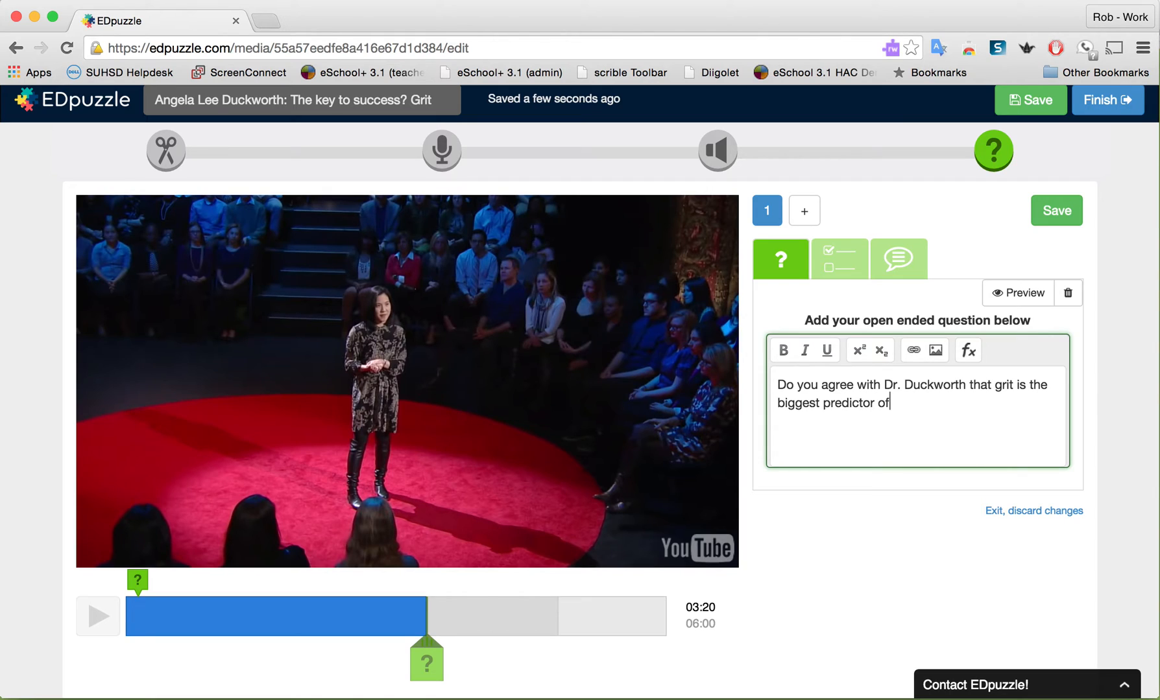
{"action": "type", "text": " success?"}
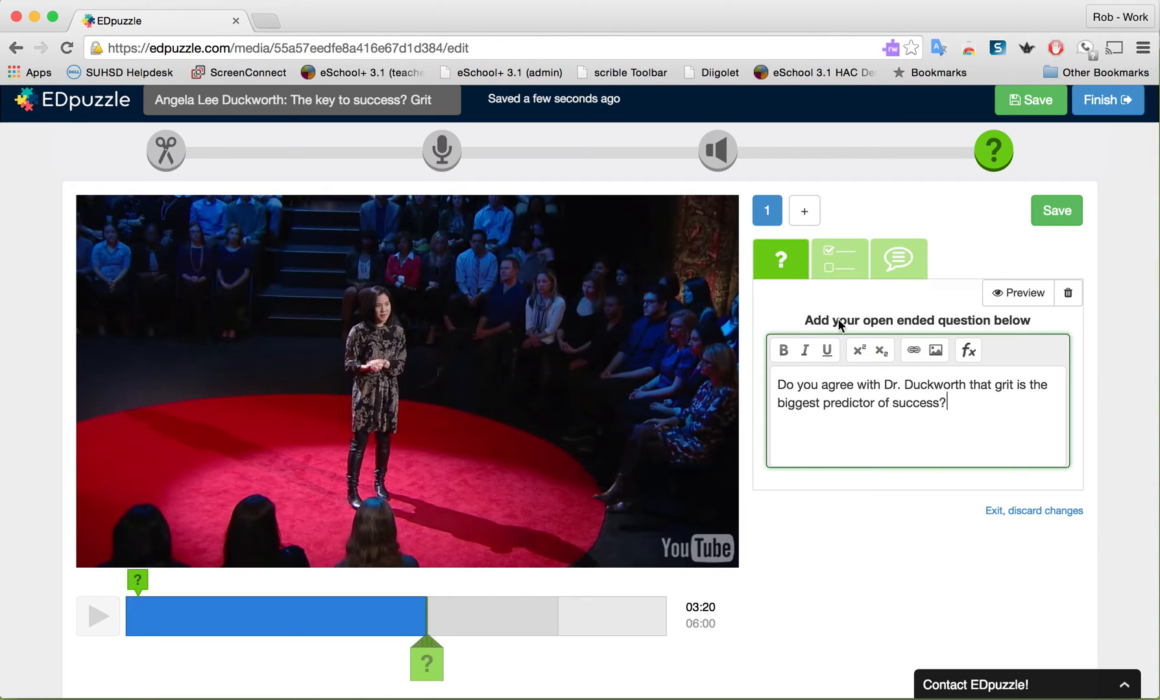
{"action": "left_click", "coordinate": [1054, 213]}
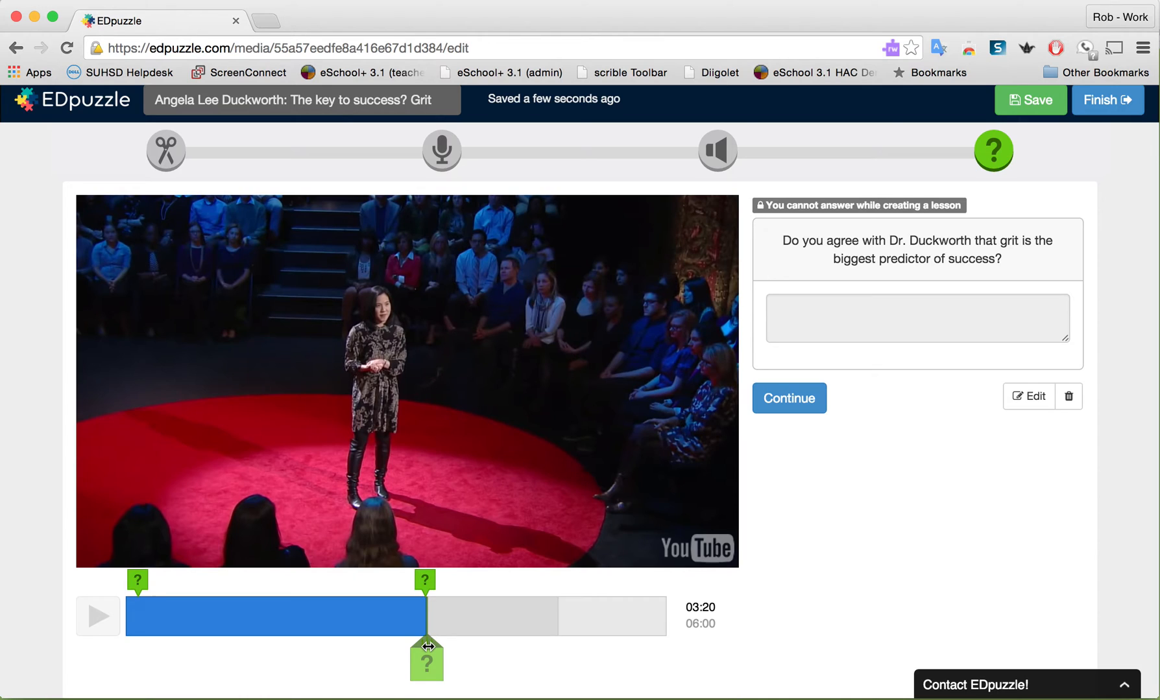
Skip ahead in the video, pause it at 05:20, and insert a comment instead of a question at that moment
{"action": "mouse_move", "coordinate": [428, 647]}
{"action": "left_mouse_down"}
{"action": "mouse_move", "coordinate": [611, 638]}
{"action": "mouse_move", "coordinate": [568, 638]}
{"action": "mouse_move", "coordinate": [595, 641]}
{"action": "left_mouse_up"}
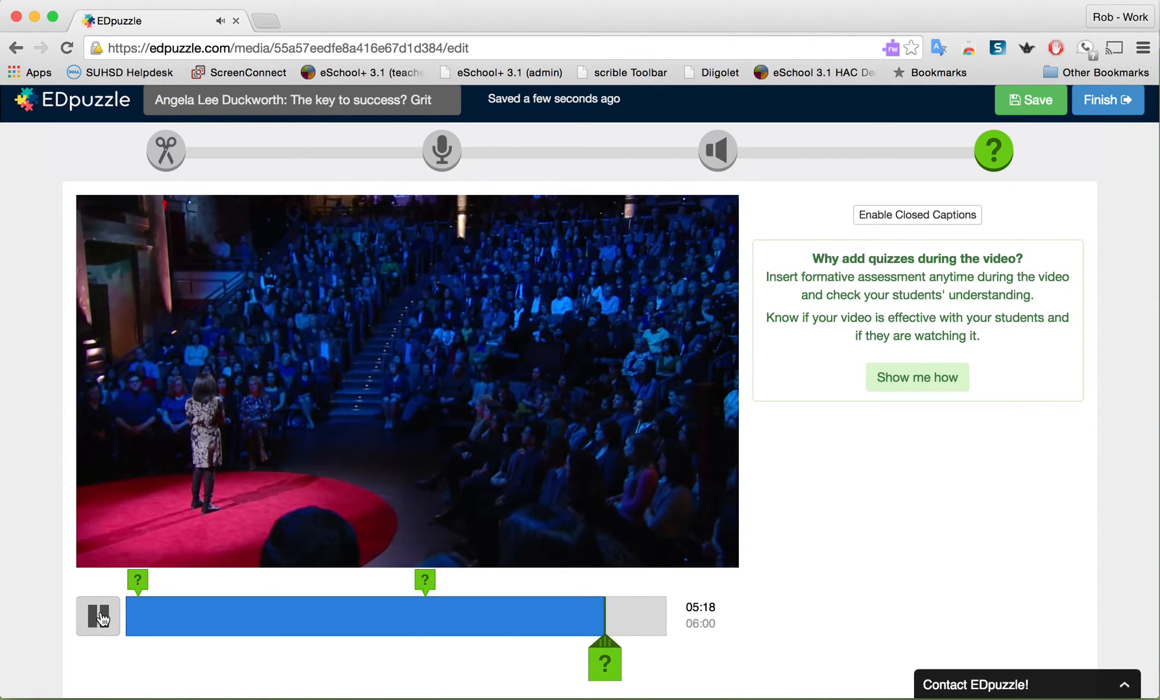
{"action": "left_click", "coordinate": [99, 616]}
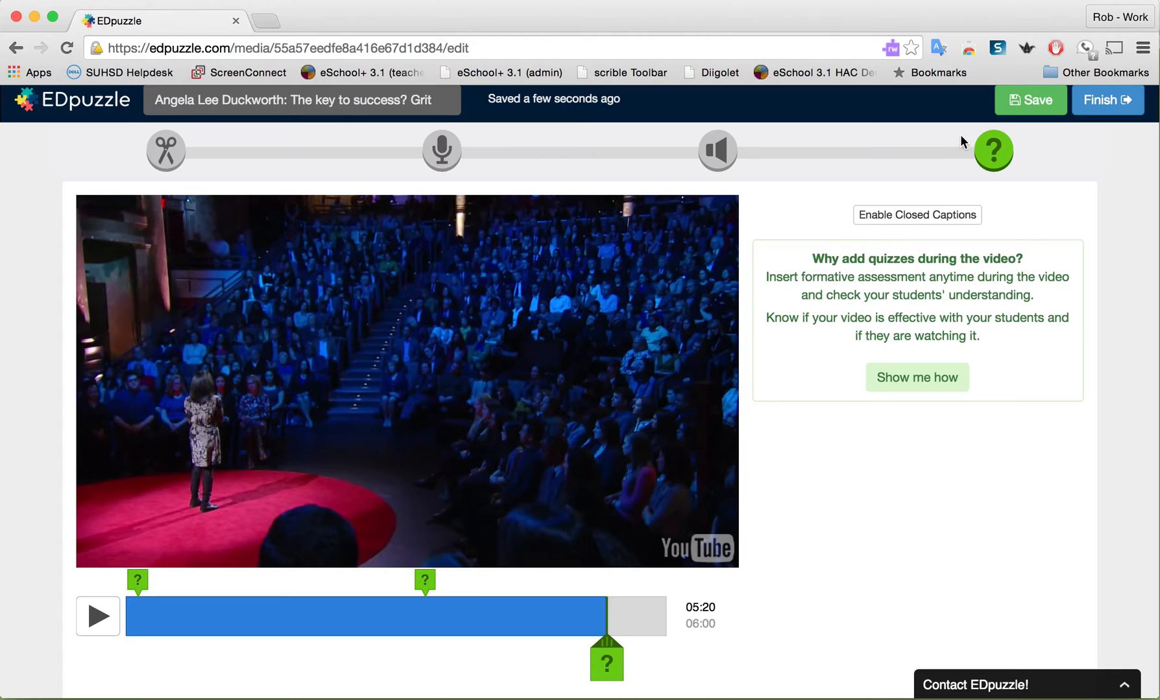
{"action": "left_click", "coordinate": [609, 664]}
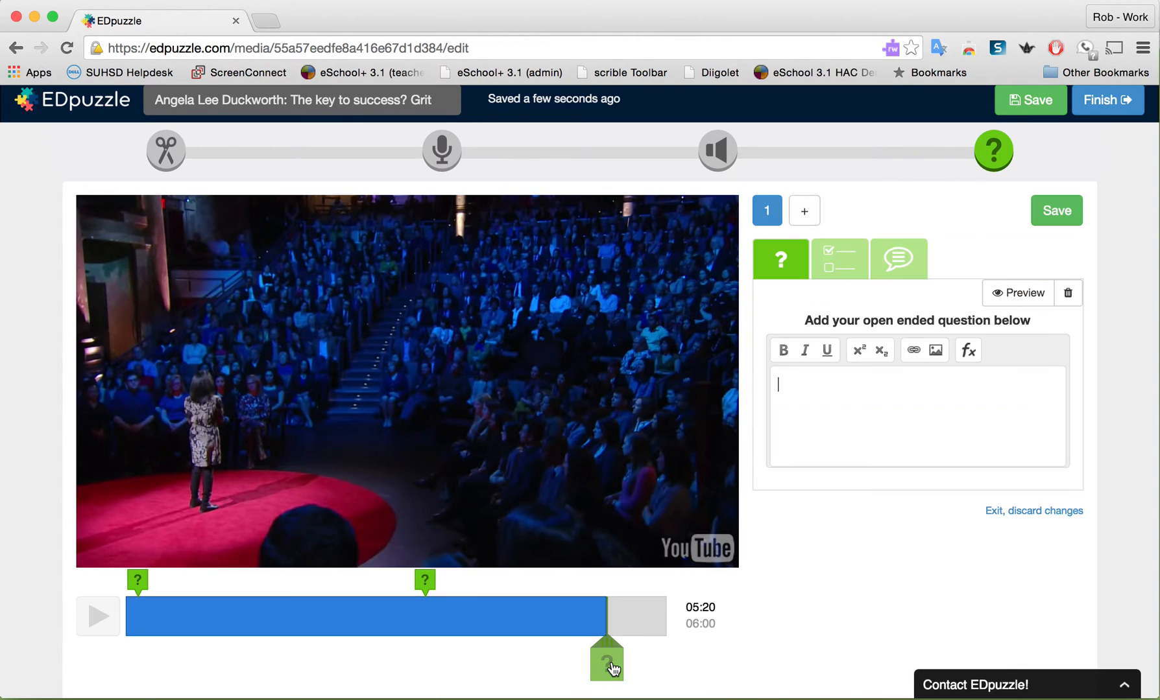
{"action": "left_click", "coordinate": [882, 263]}
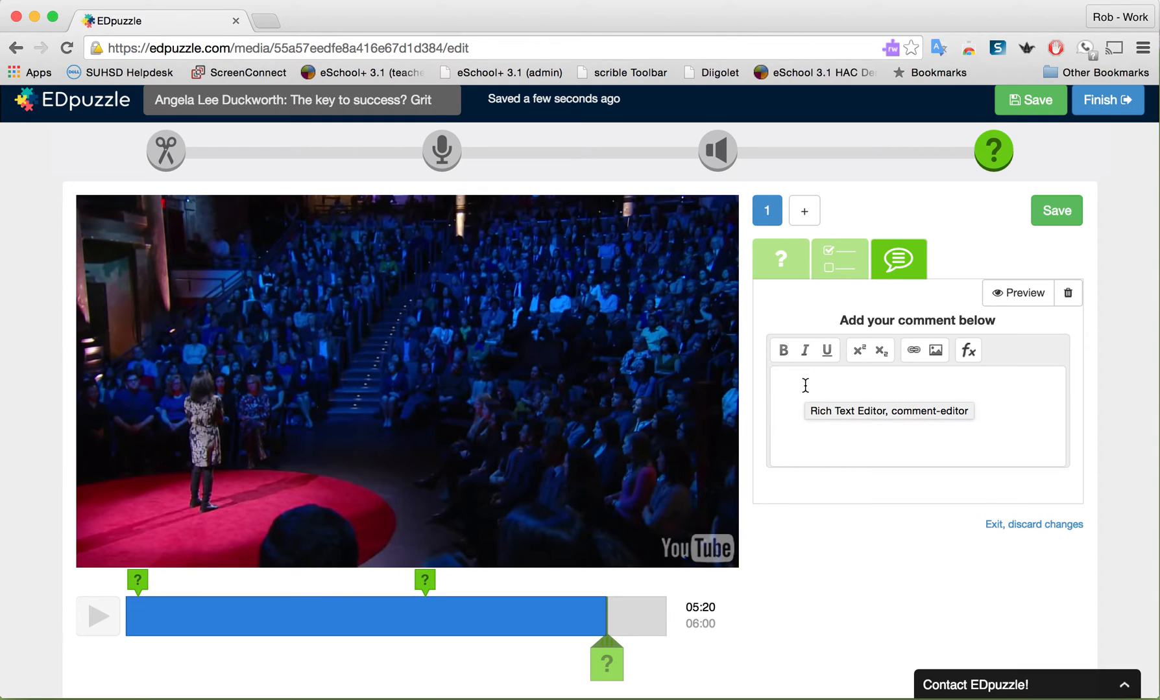
Begin the comment with the text: For more information about "growth mindset"
{"action": "type", "text": "For"}
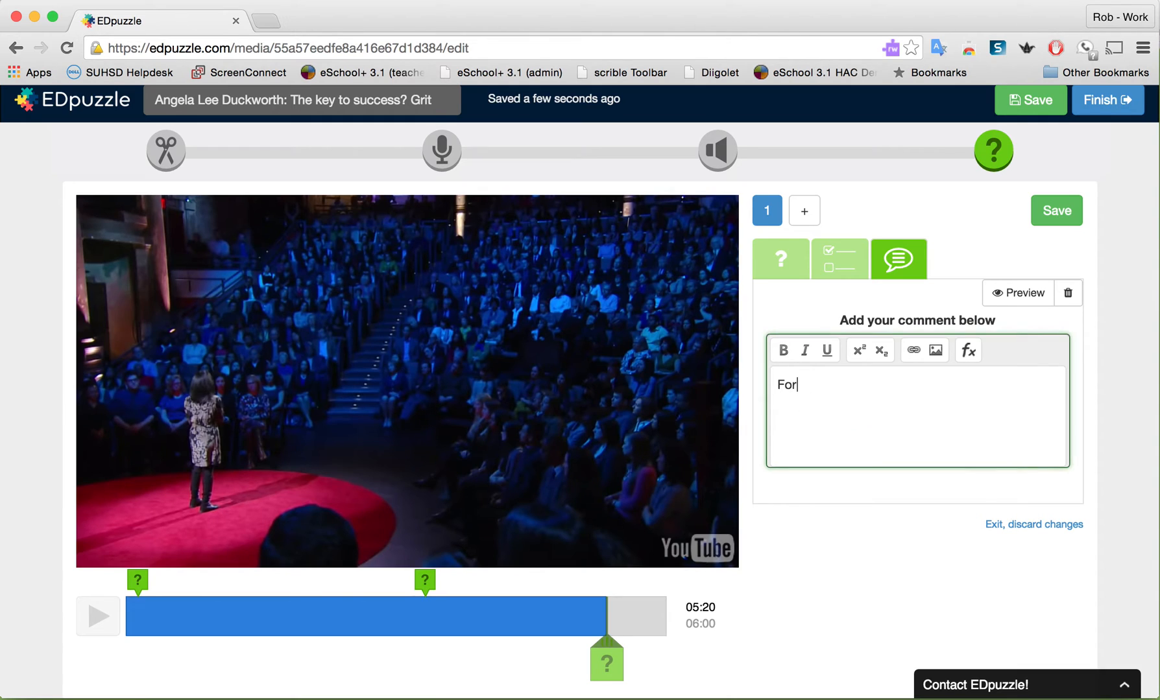
{"action": "type", "text": " more information "}
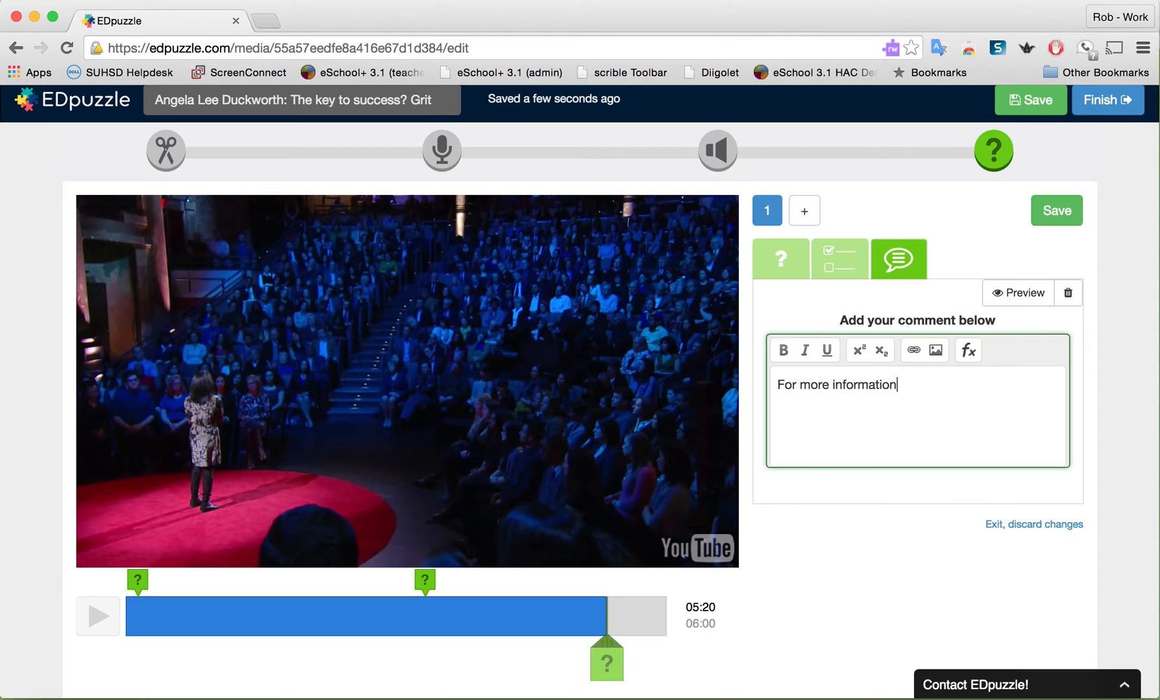
{"action": "type", "text": "abouth"}
{"action": "type", "text": "\"gor"}
{"action": "key", "text": "BackSpace"}
{"action": "key", "text": "BackSpace"}
{"action": "type", "text": "rowth mn"}
{"action": "key", "text": "BackSpace"}
{"action": "type", "text": "indset"}
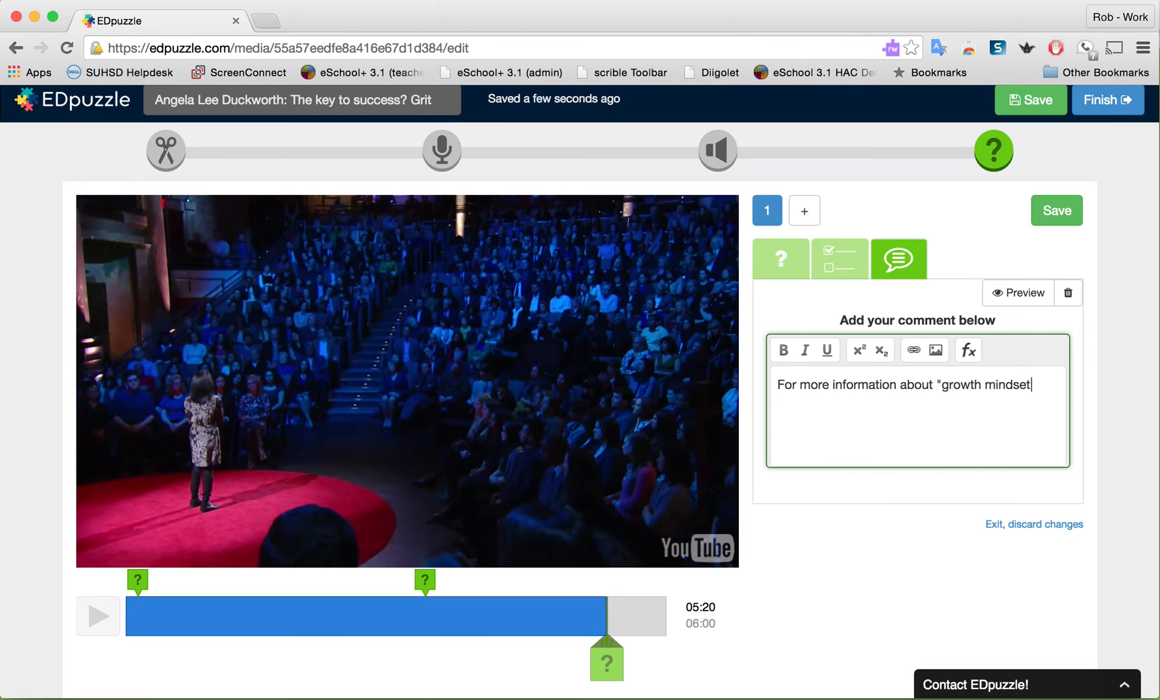
Continue the comment with "see Carol Dweck's TED talk at the following link:" and start a new line below it
{"action": "type", "text": "see th"}
{"action": "key", "text": "BackSpace"}
{"action": "key", "text": "BackSpace"}
{"action": "type", "text": "Carol Dwek"}
{"action": "key", "text": "BackSpace"}
{"action": "type", "text": "ck's"}
{"action": "key", "text": "BackSpace"}
{"action": "type", "text": "'s TED talk"}
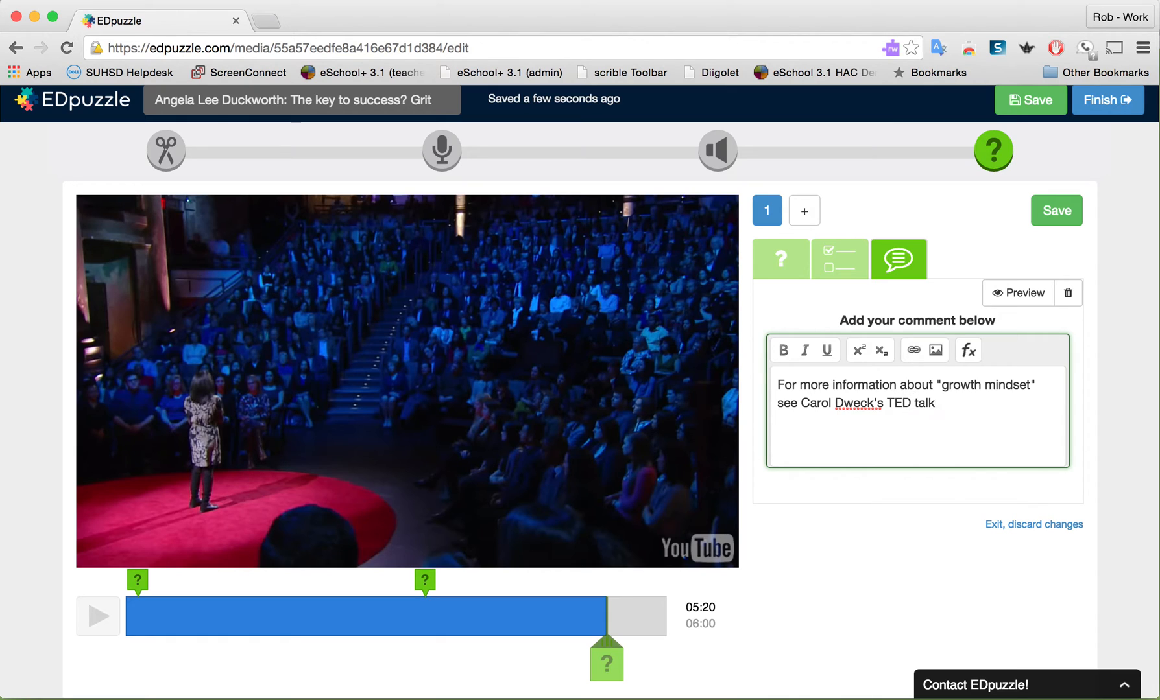
{"action": "type", "text": " at the following links"}
{"action": "key", "text": "BackSpace"}
{"action": "key", "text": "BackSpace"}
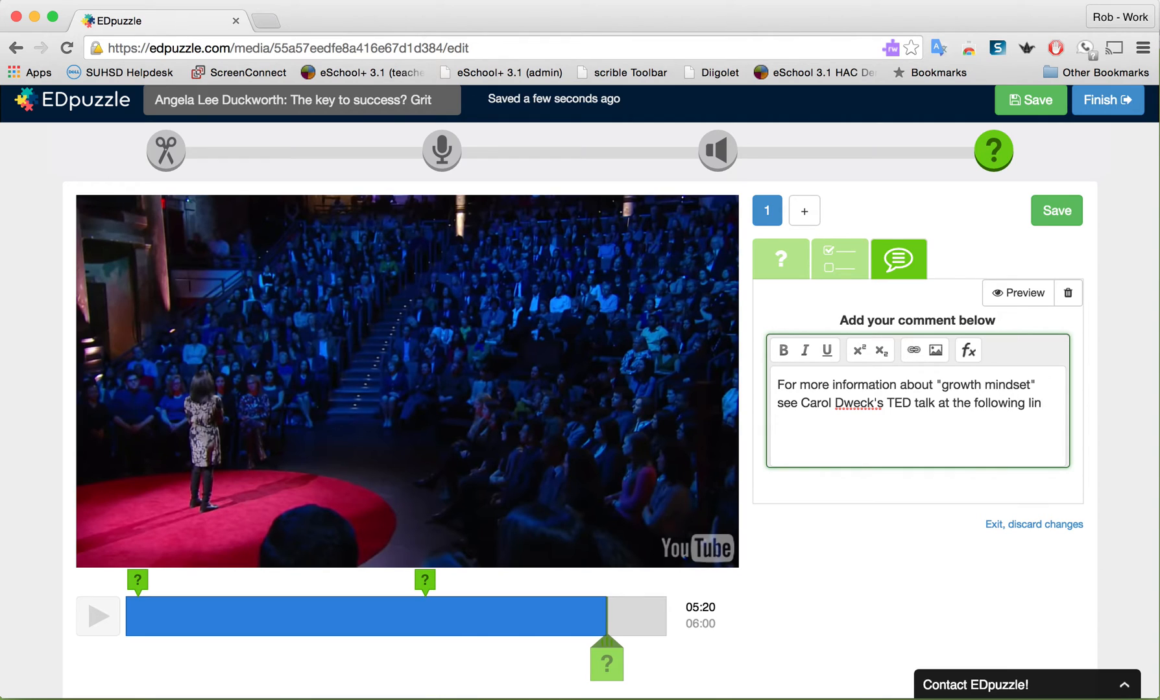
{"action": "type", "text": "k:"}
{"action": "key", "text": "Return"}
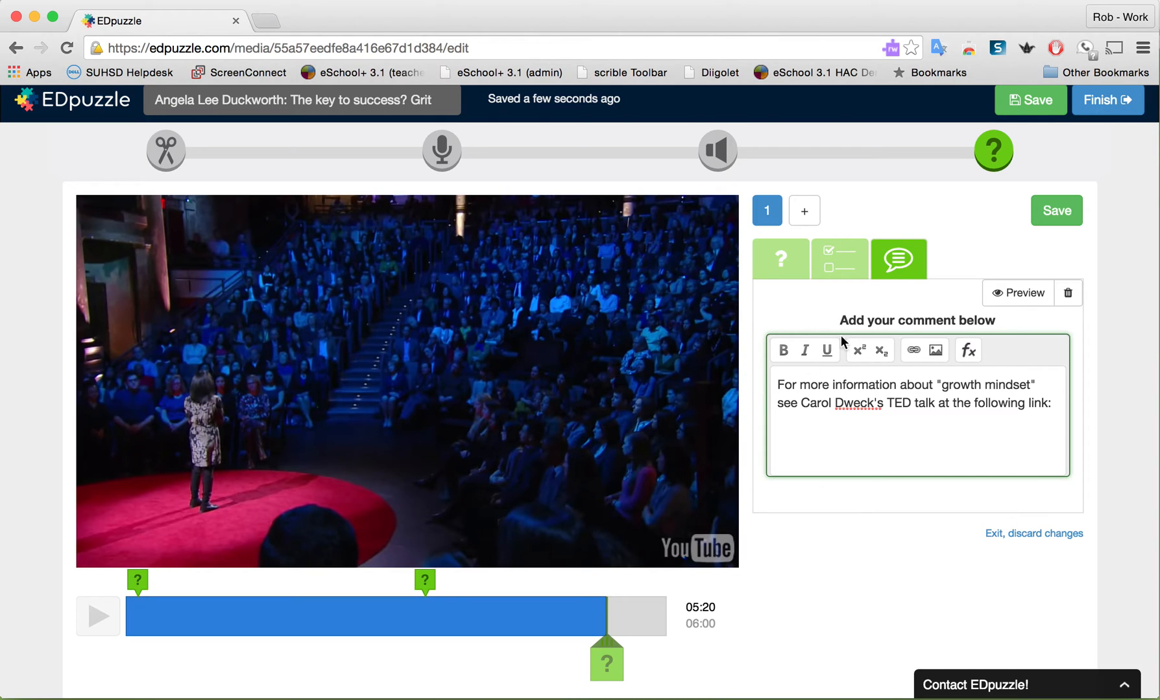
Search Google for "carol dweck ted talk" in a new browser tab
{"action": "left_click", "coordinate": [265, 22]}
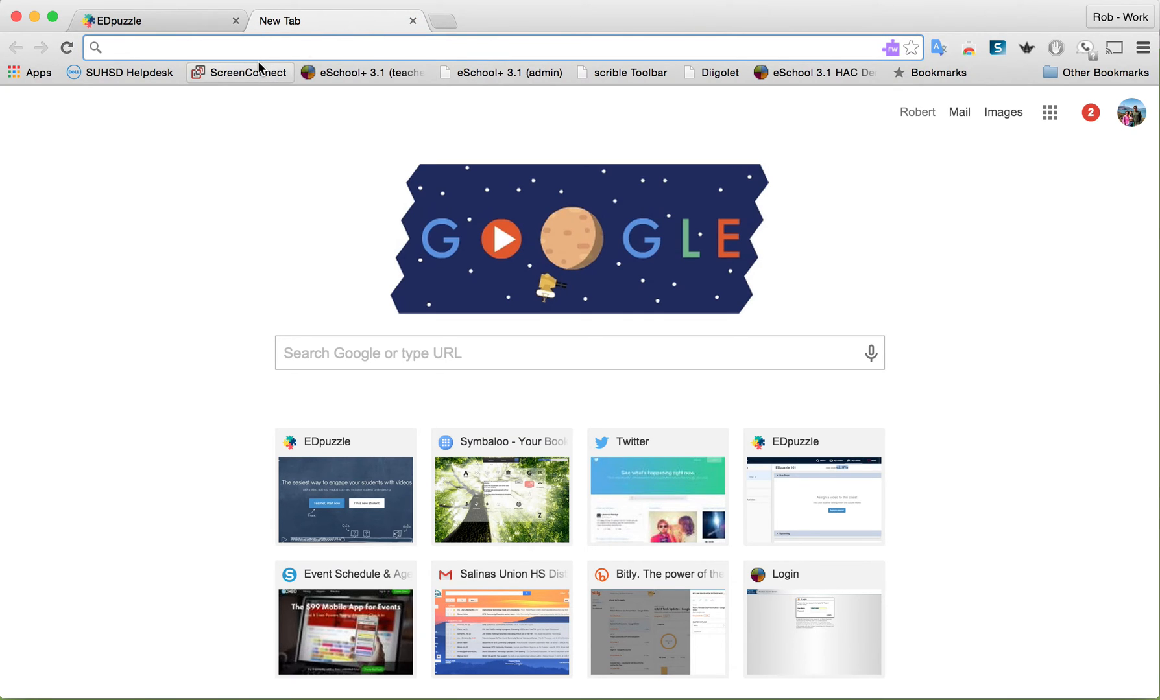
{"action": "type", "text": "arol"}
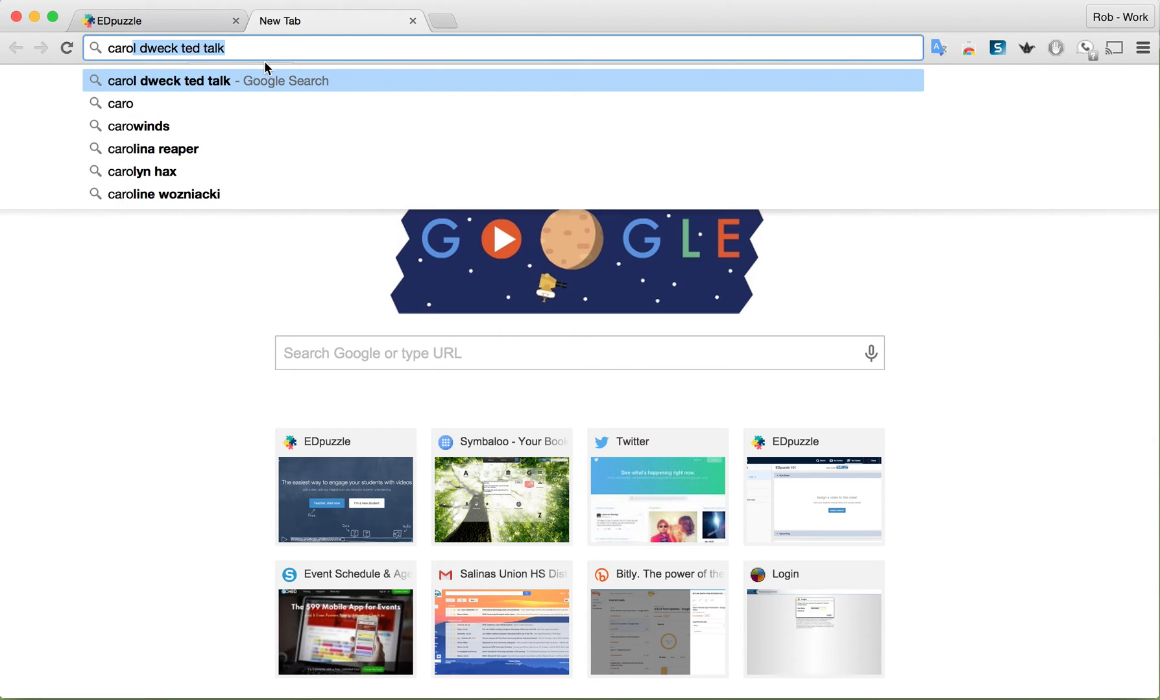
{"action": "key", "text": "Return"}
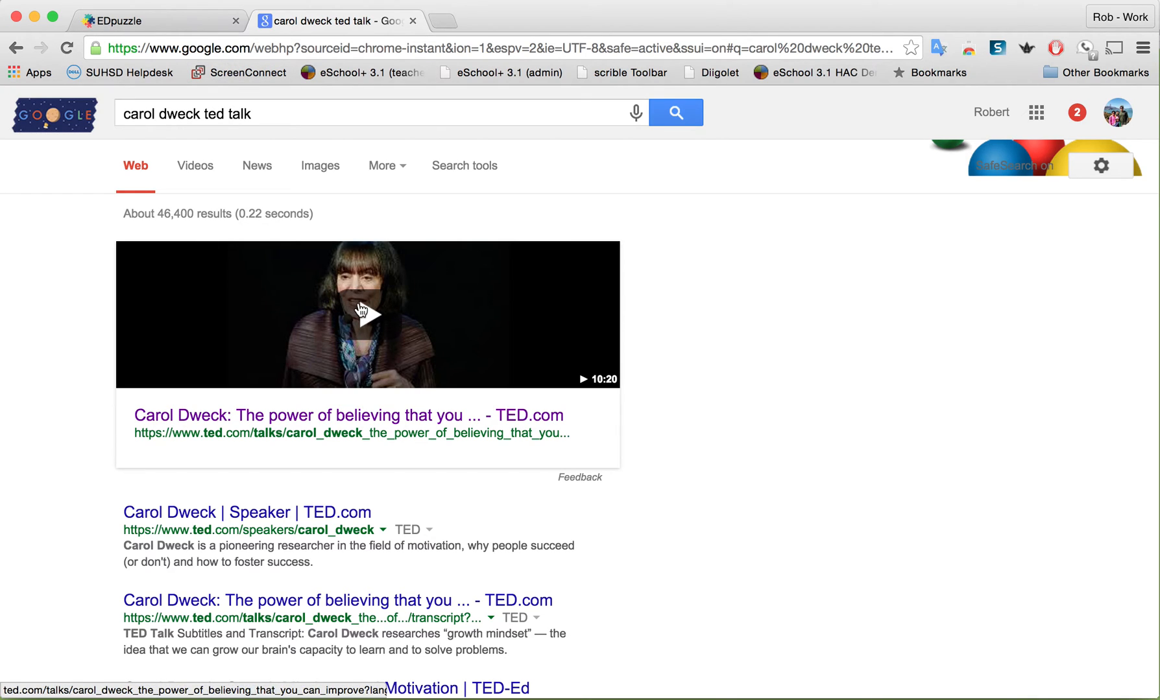
Open Carol Dweck's TED talk "The power of believing that you can improve", paste its web address into the 05:20 comment, and save the comment
{"action": "left_click", "coordinate": [362, 310]}
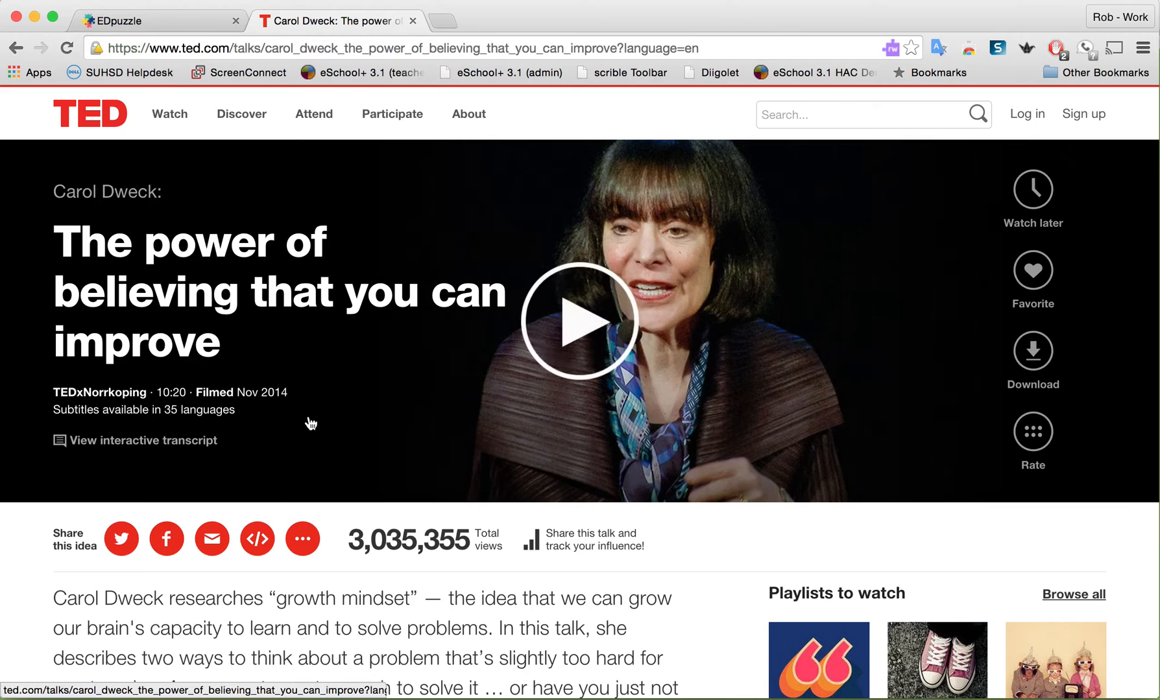
{"action": "left_click", "coordinate": [309, 48]}
{"action": "key", "text": "super+c"}
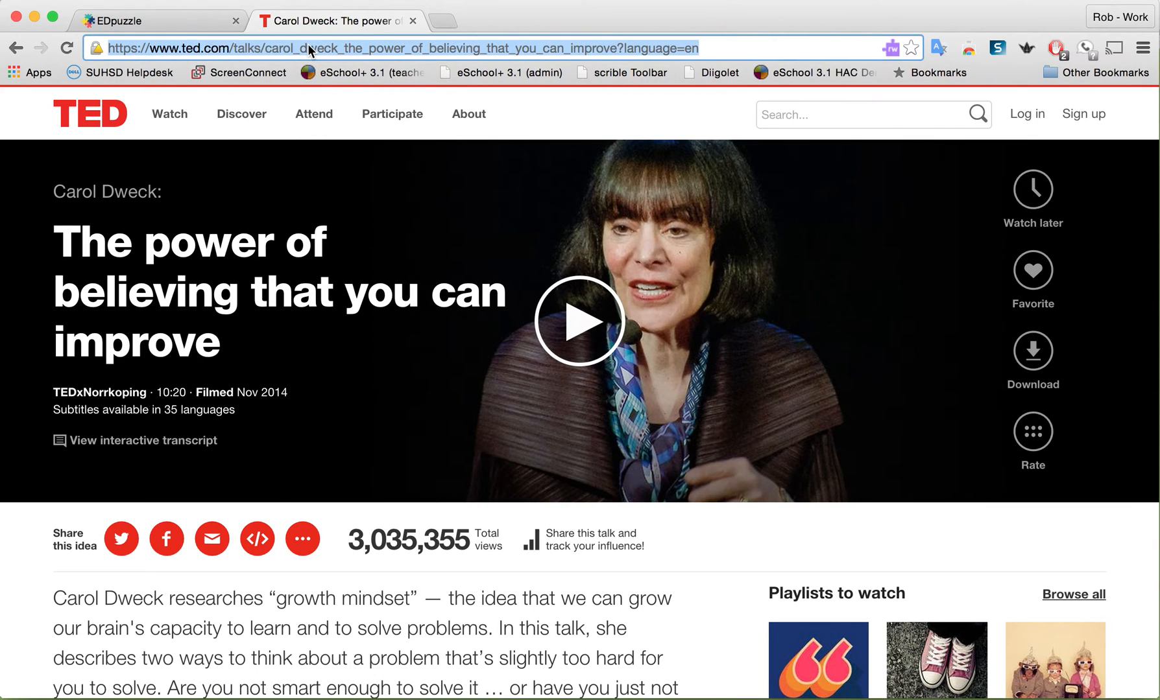
{"action": "left_click", "coordinate": [187, 22]}
{"action": "left_click", "coordinate": [790, 458]}
{"action": "key", "text": "super+v"}
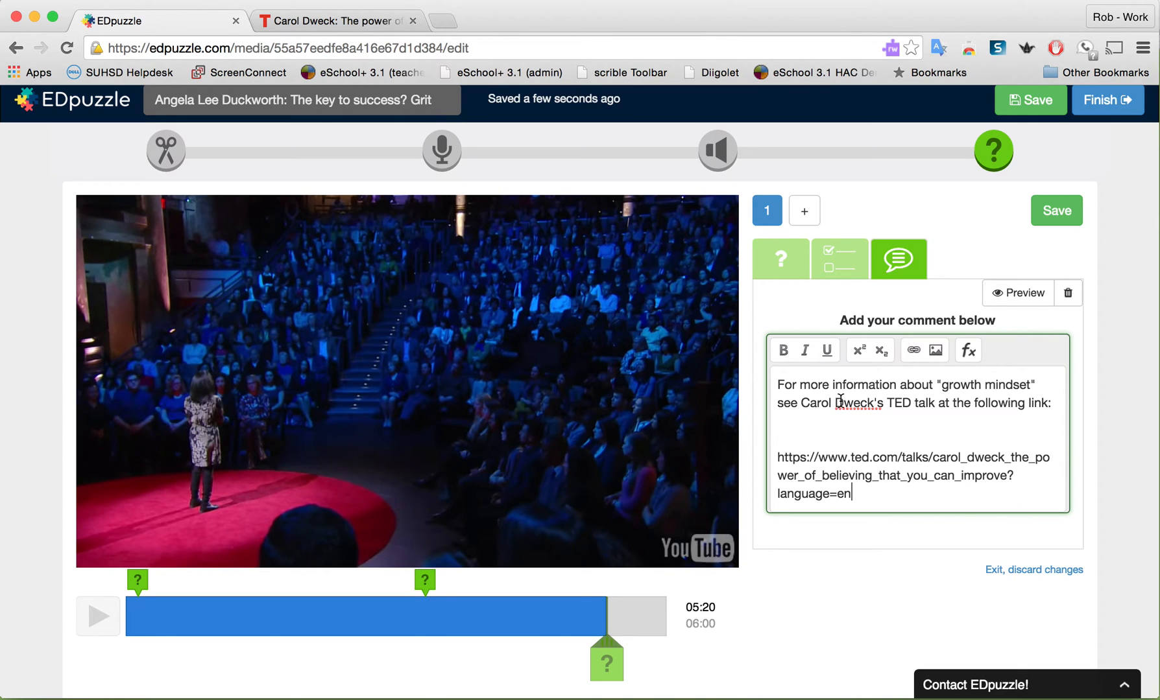
{"action": "left_click", "coordinate": [1045, 213]}
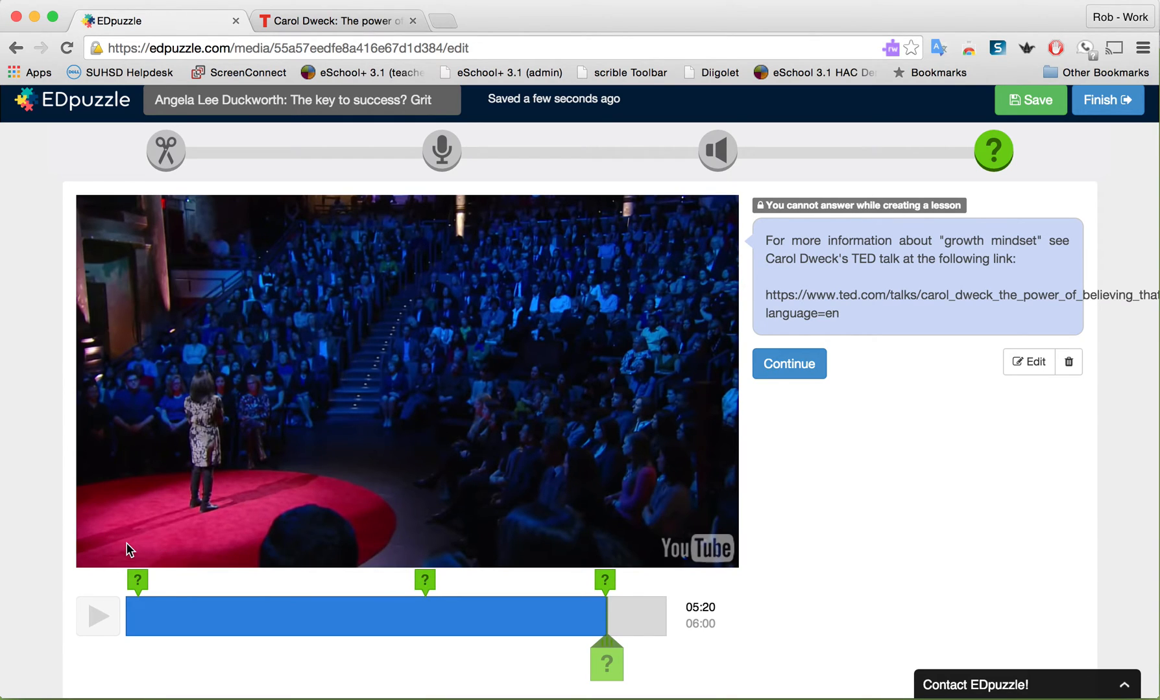
Record a short audio note at 0:00 in the video and save the lesson
{"action": "left_click", "coordinate": [441, 156]}
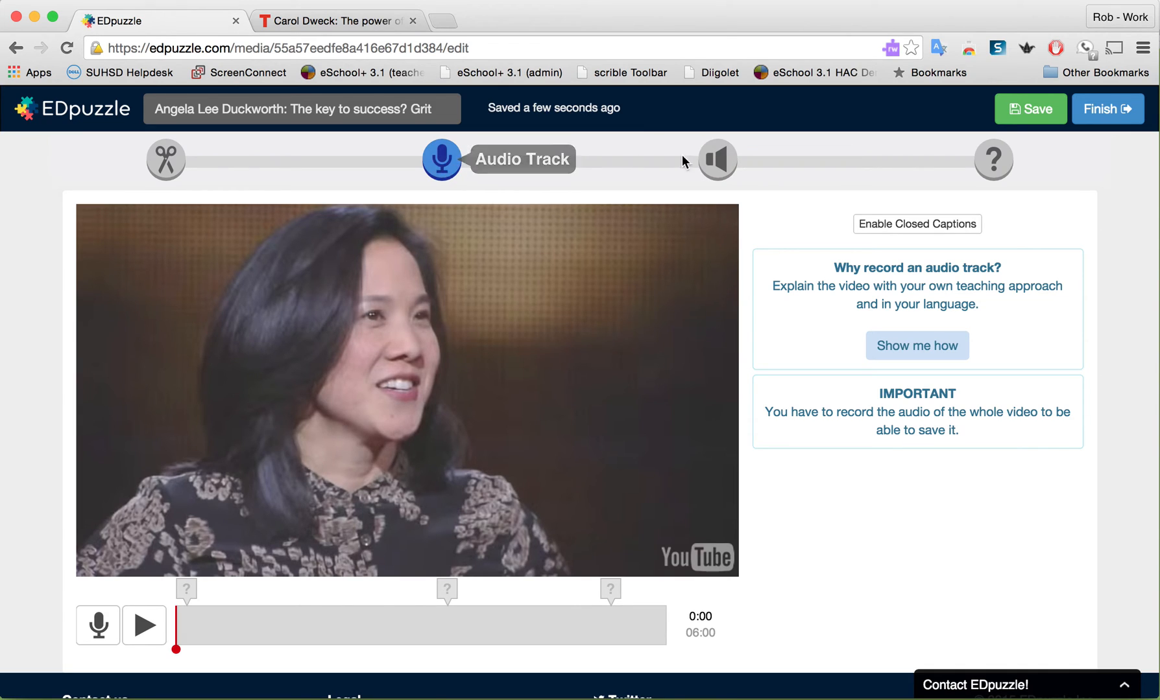
{"action": "left_click", "coordinate": [712, 156]}
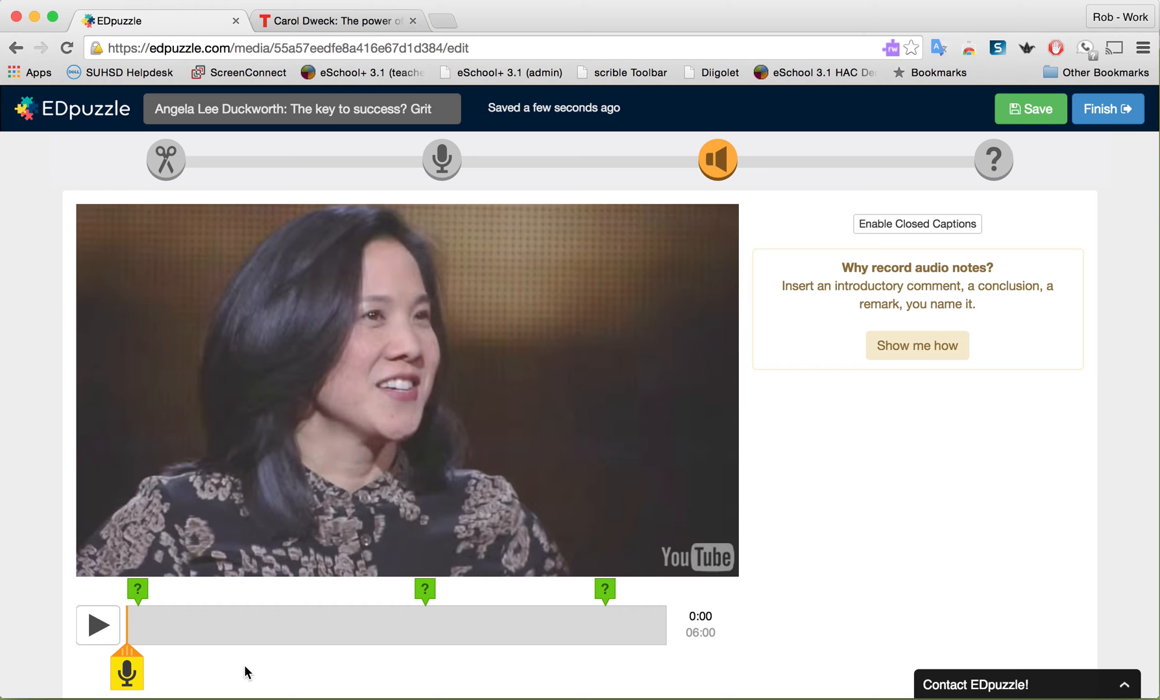
{"action": "left_click", "coordinate": [127, 675]}
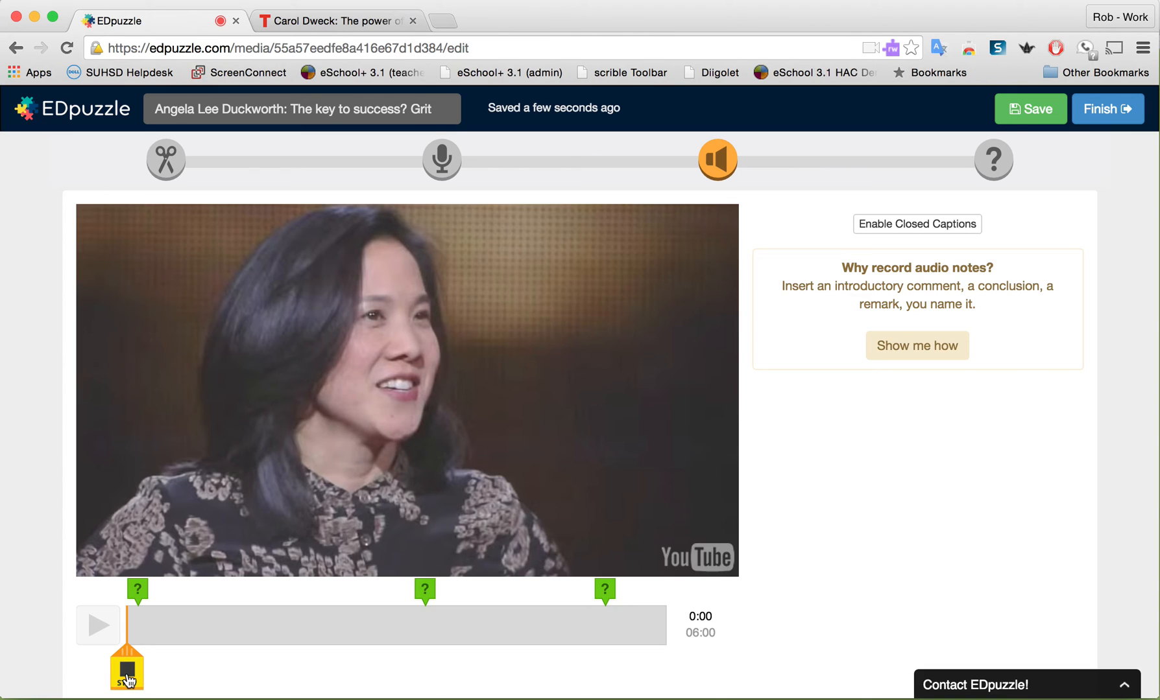
{"action": "left_click", "coordinate": [127, 674]}
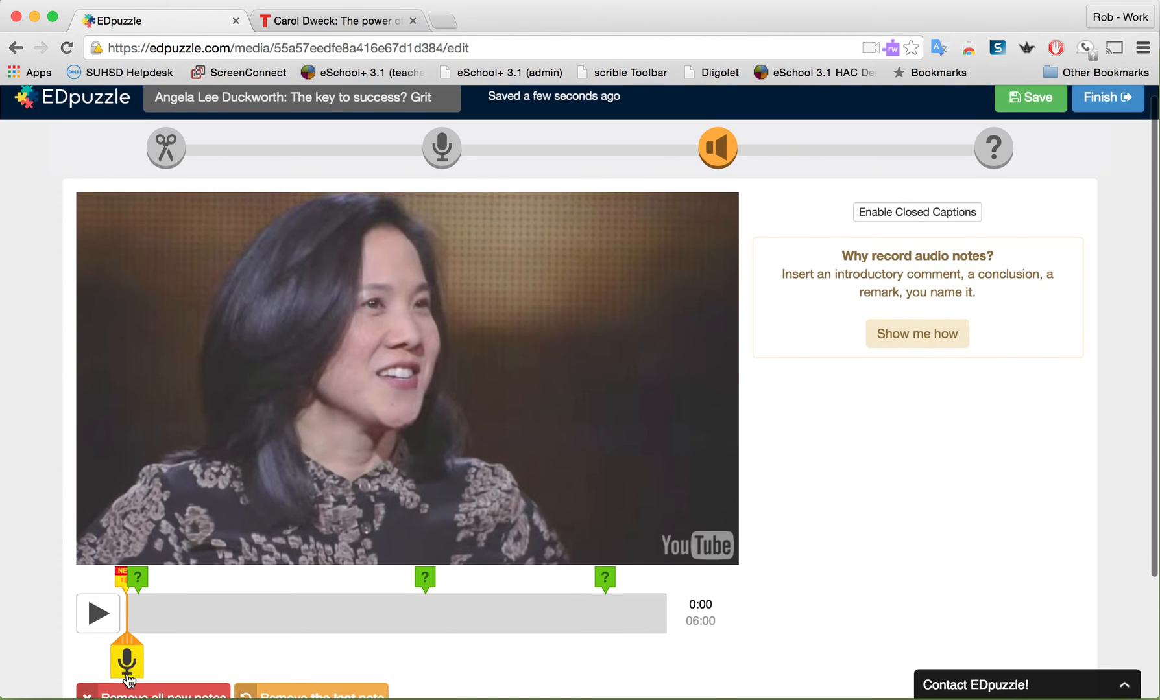
{"action": "scroll", "coordinate": [127, 675], "scroll_direction": "down", "scroll_amount": 3}
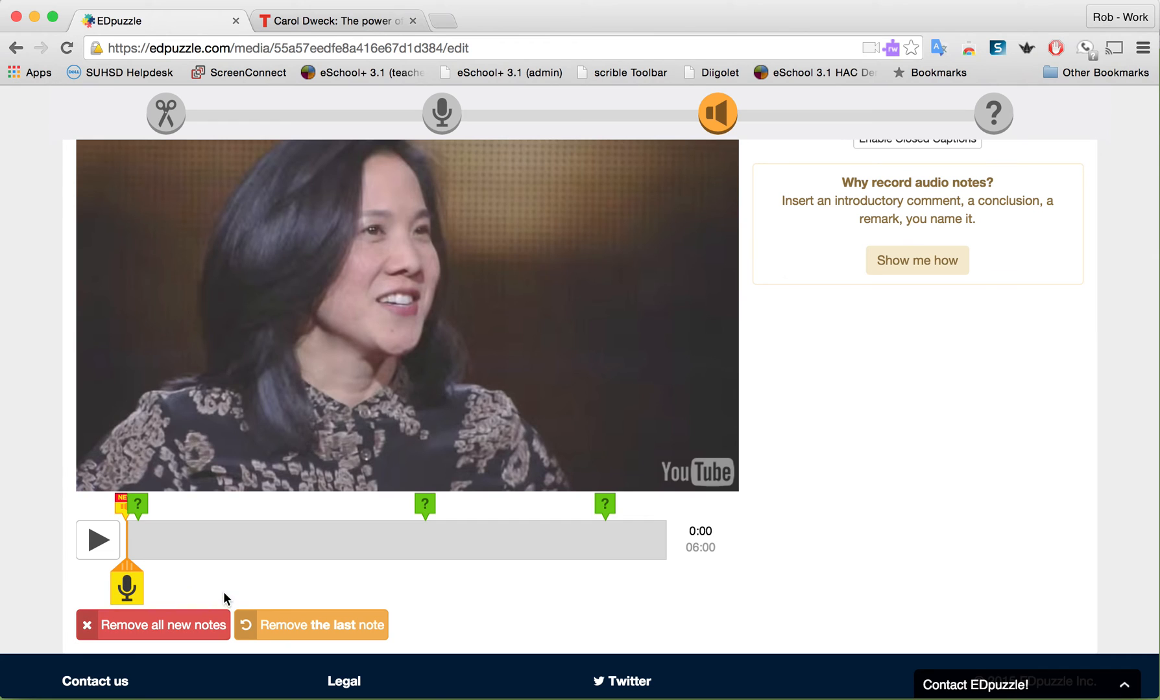
{"action": "scroll", "coordinate": [230, 586], "scroll_direction": "up", "scroll_amount": 3}
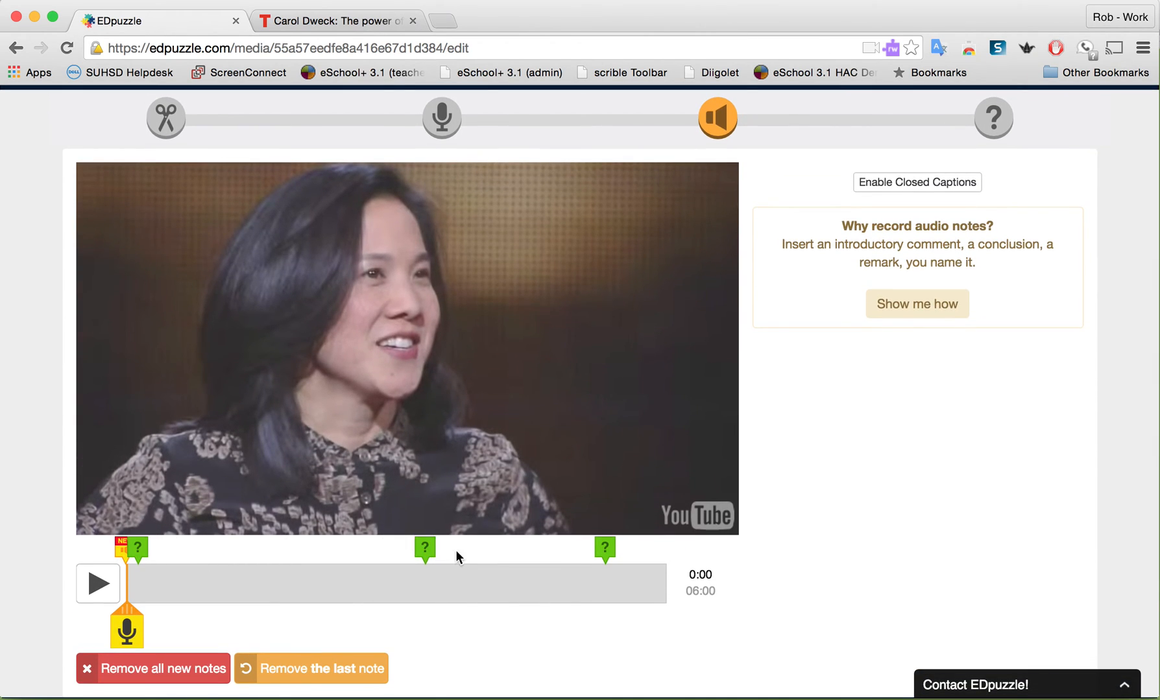
{"action": "scroll", "coordinate": [447, 550], "scroll_direction": "up", "scroll_amount": 2}
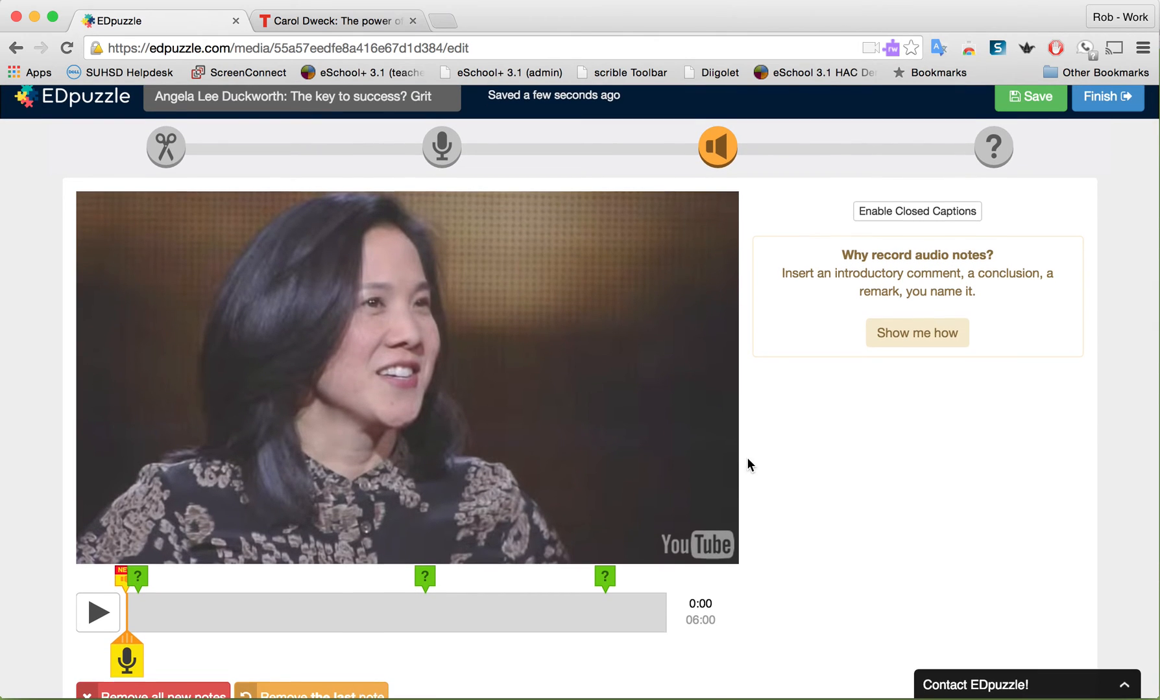
{"action": "scroll", "coordinate": [747, 458], "scroll_direction": "up", "scroll_amount": 1}
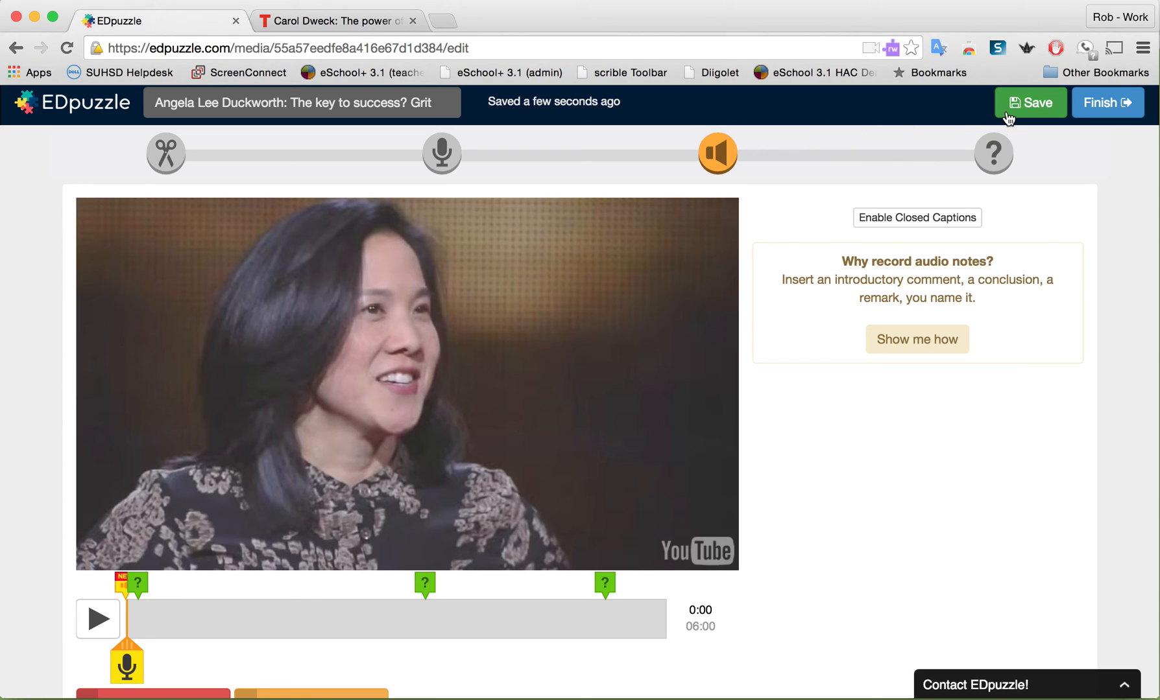
{"action": "left_click", "coordinate": [1031, 110]}
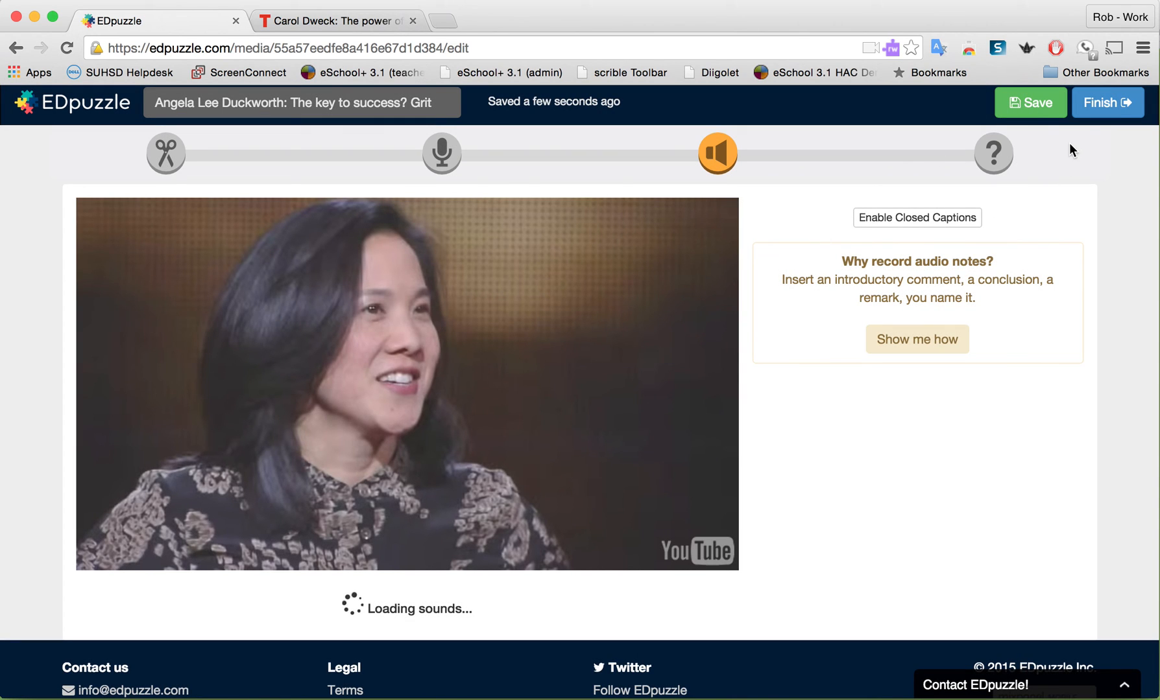
Finish the lesson and assign it to My Class with Prevent skipping enabled and no due date, dismissing the class-code notice
{"action": "left_click", "coordinate": [1096, 114]}
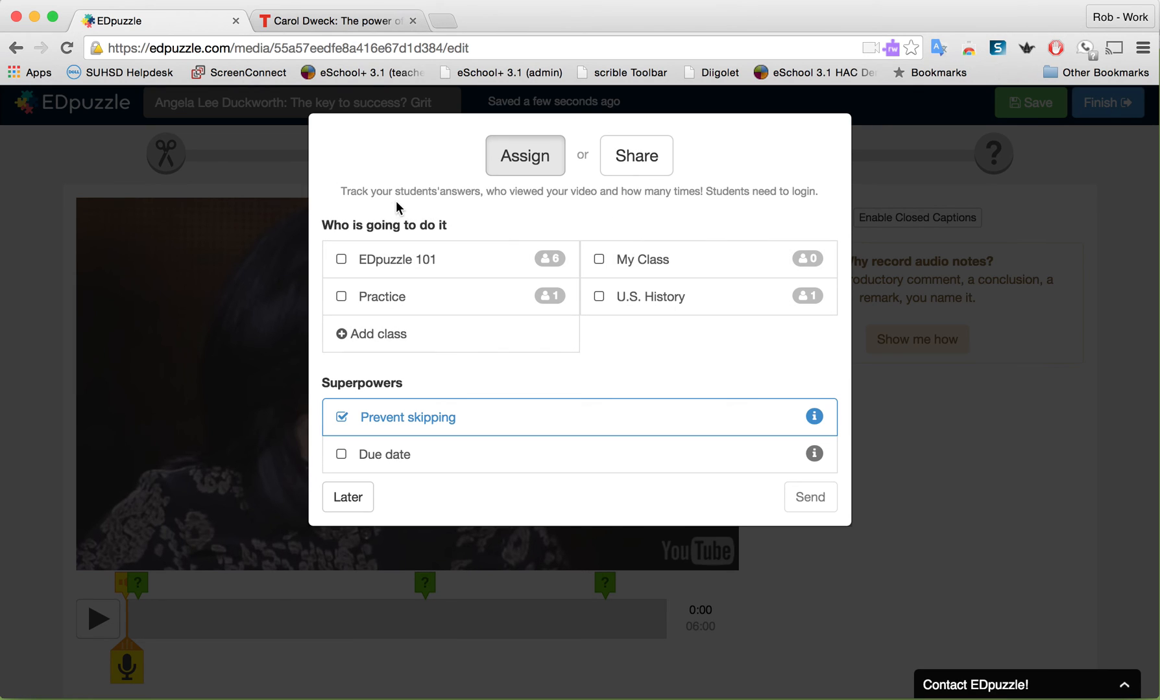
{"action": "left_click", "coordinate": [599, 261]}
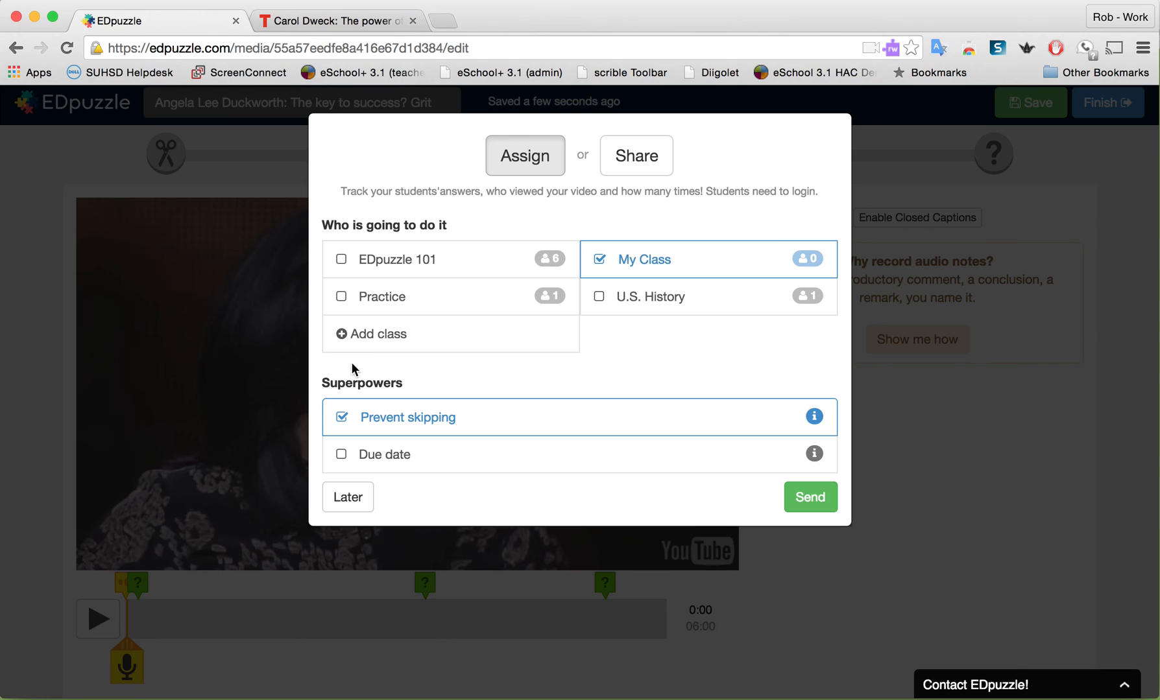
{"action": "left_click_drag", "start_coordinate": [409, 383], "coordinate": [319, 383]}
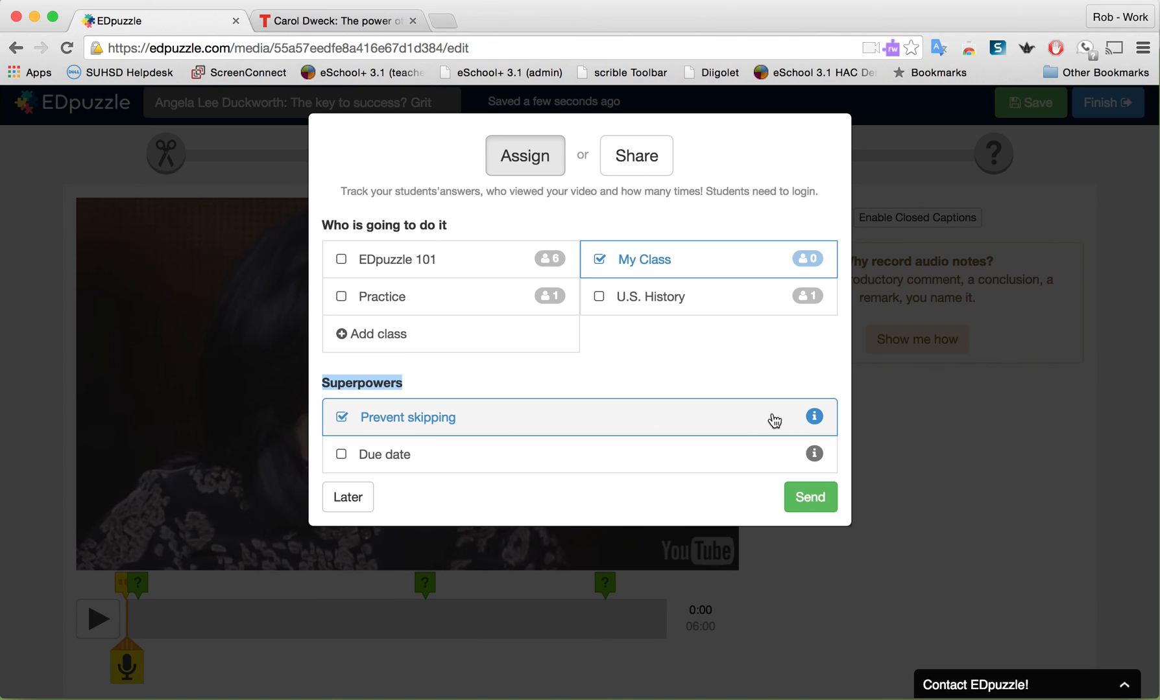
{"action": "left_click", "coordinate": [814, 419]}
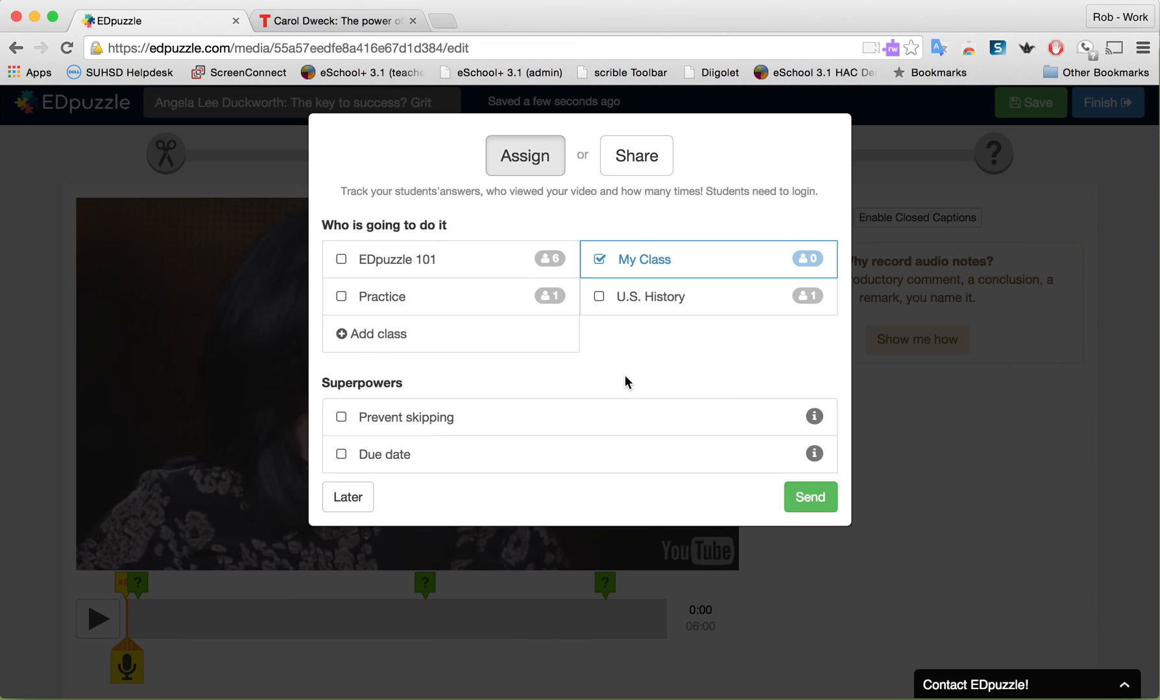
{"action": "left_click", "coordinate": [341, 418]}
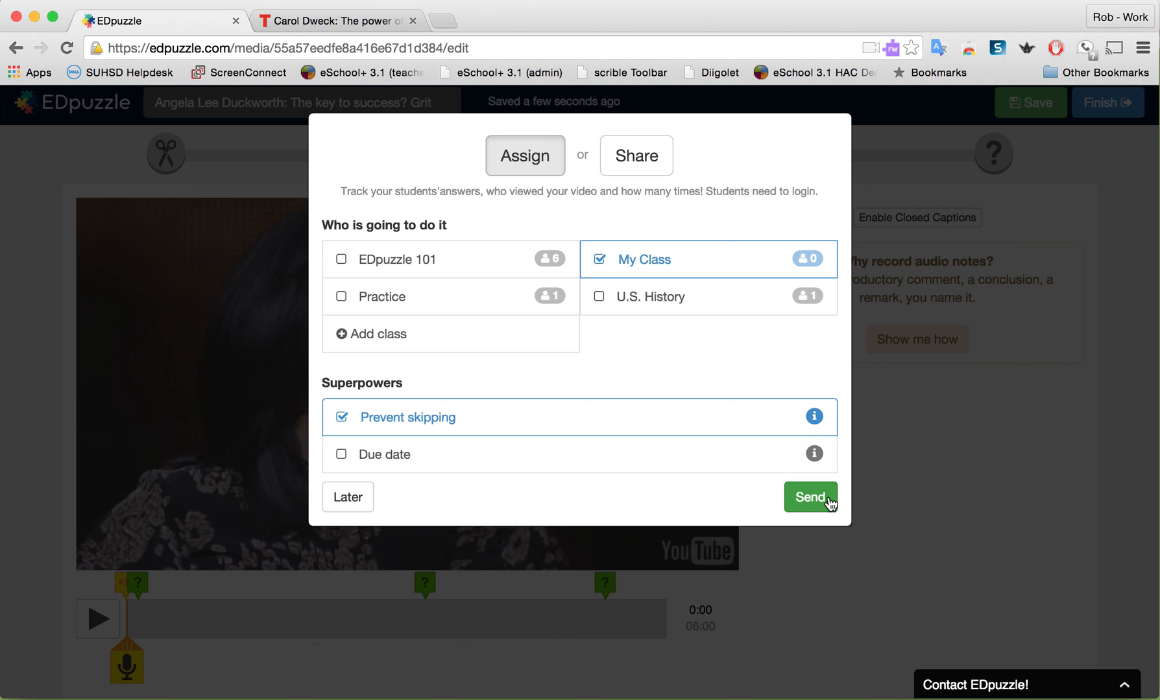
{"action": "left_click", "coordinate": [822, 502]}
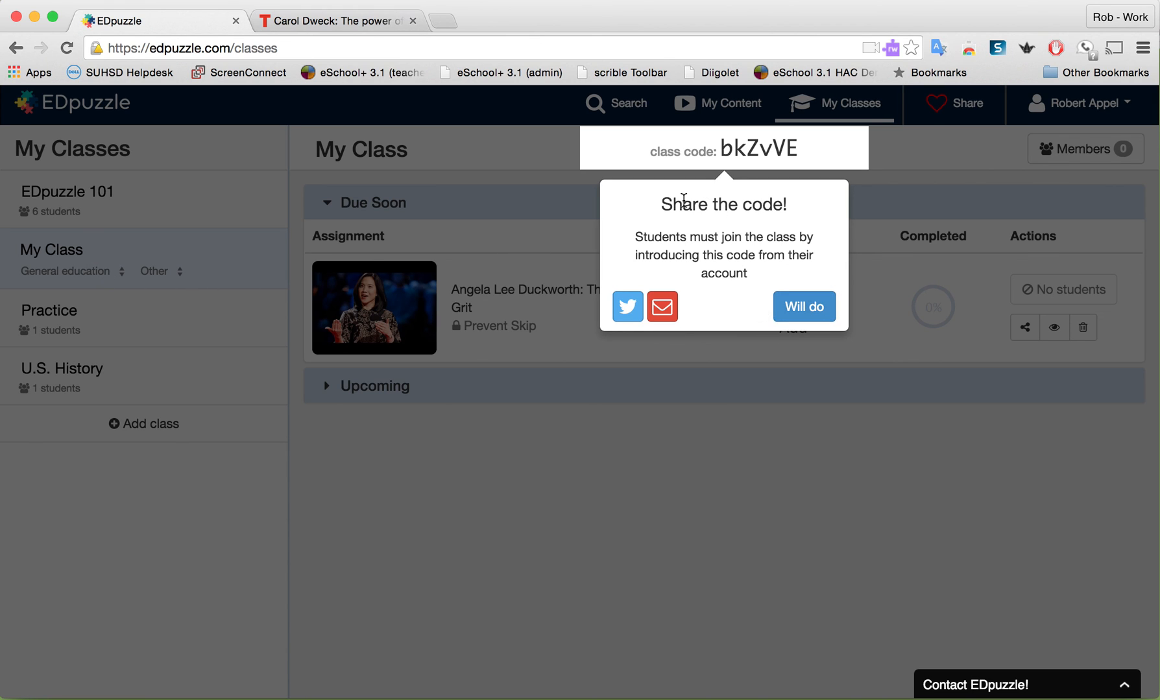
{"action": "left_click", "coordinate": [817, 315]}
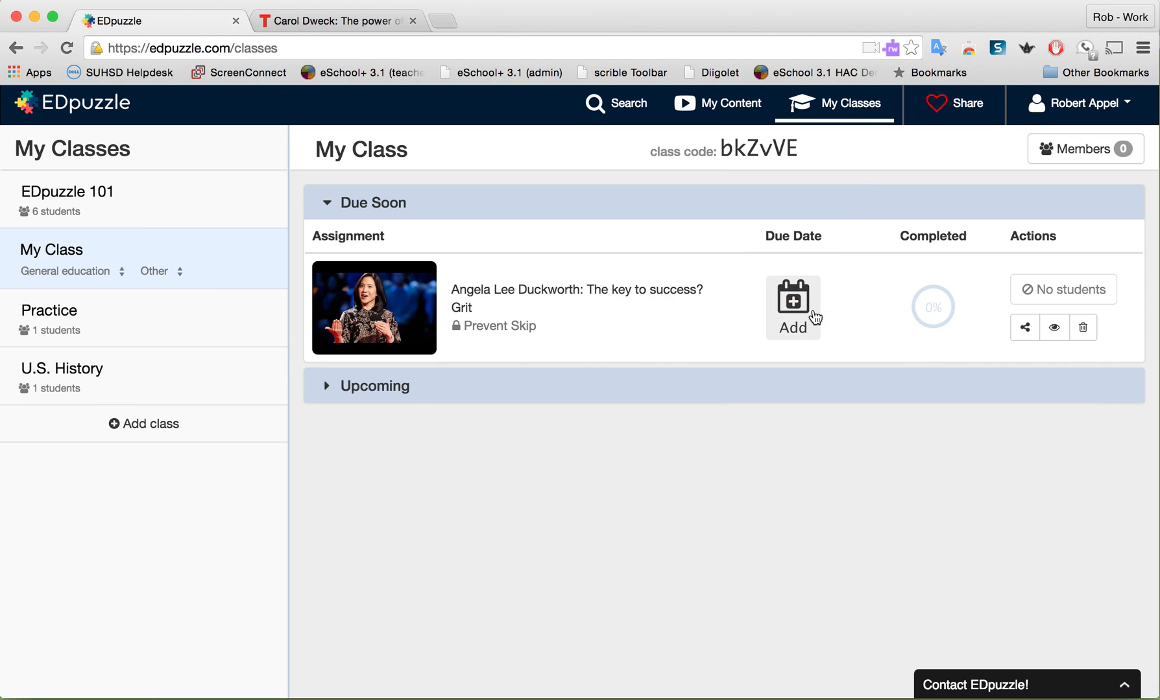